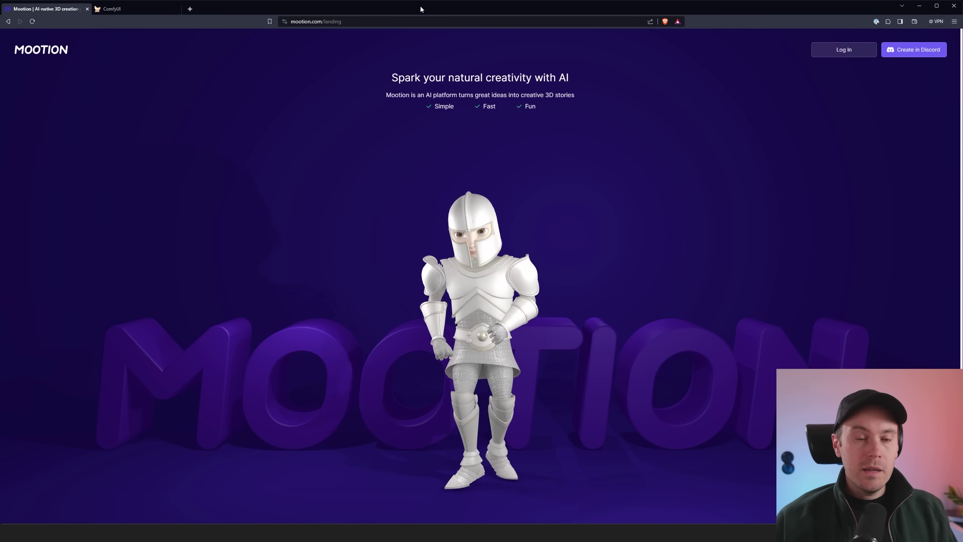
- Preview the 'Backflip on a sci-fi style planet' demo on mootion.com, then switch to the Mootion Discord
scroll(516, 241, down, 1)
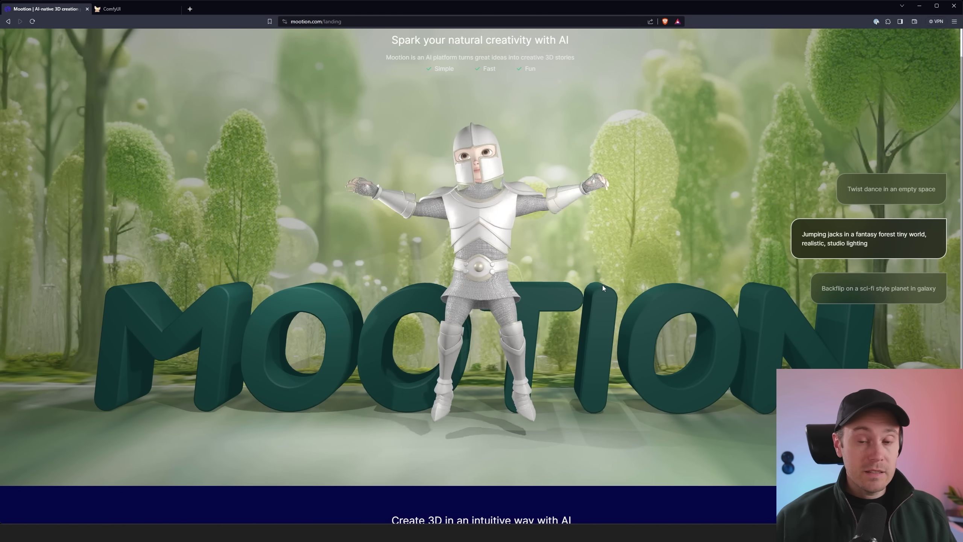
click(846, 299)
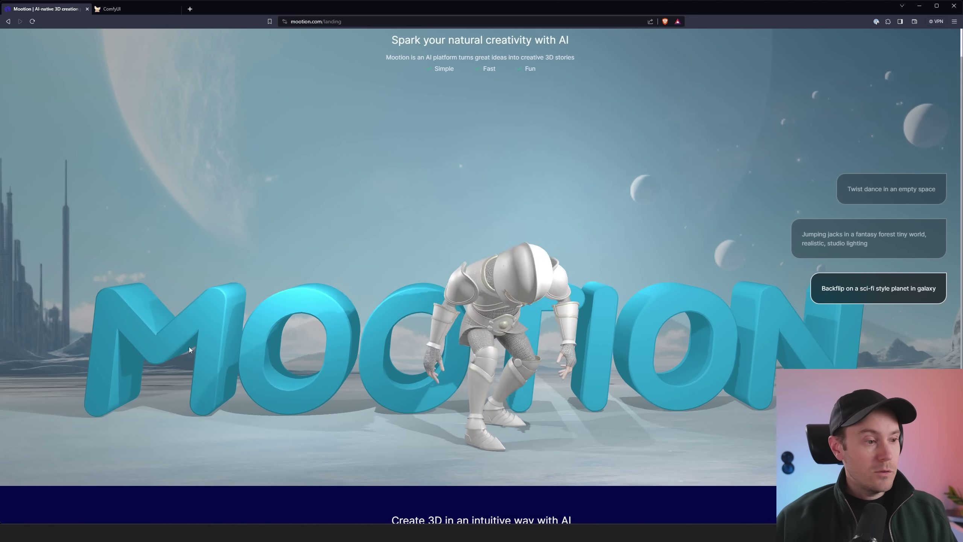
key(alt+Tab)
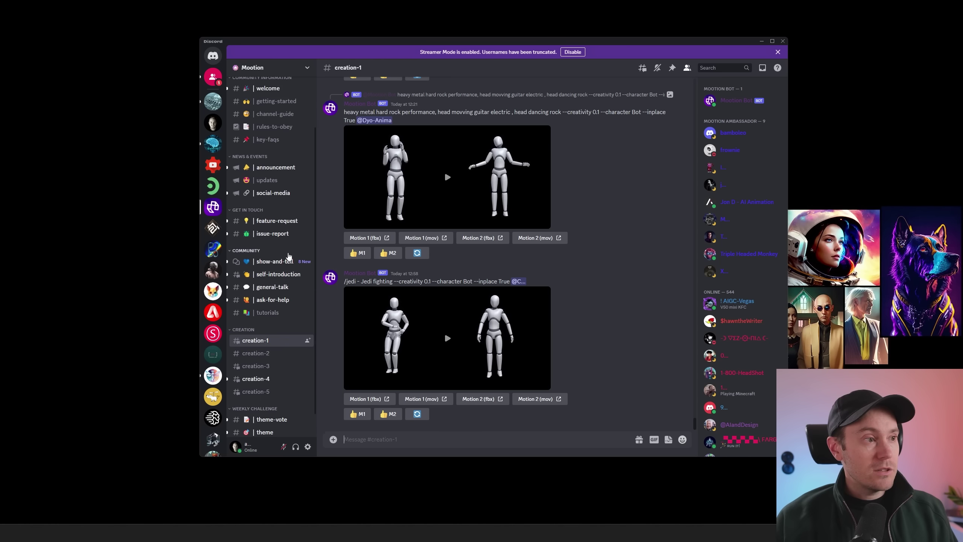
- Send a /motion request 'person walking then sitting down --cr 1' with character Knight, inplace True
mouse_move(281, 249)
mouse_move(282, 320)
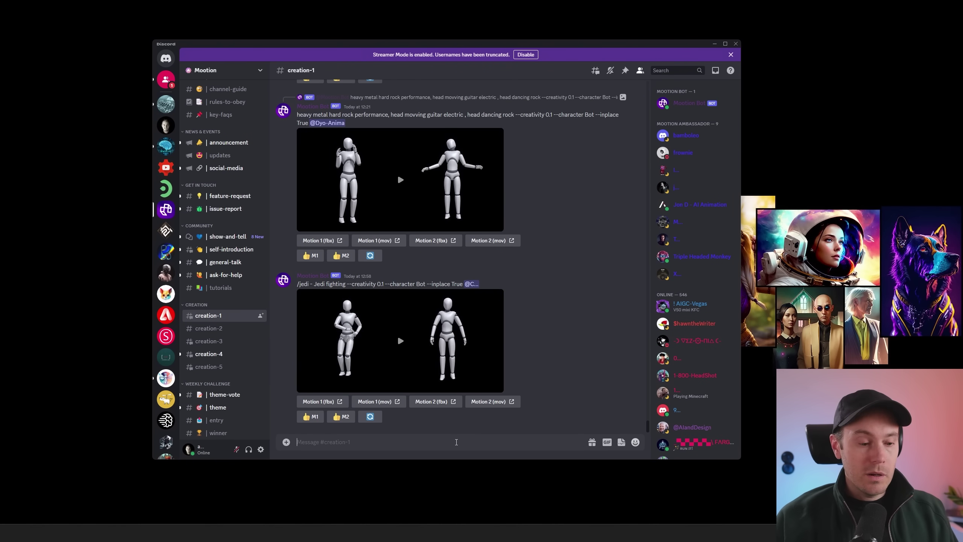
text(/mot)
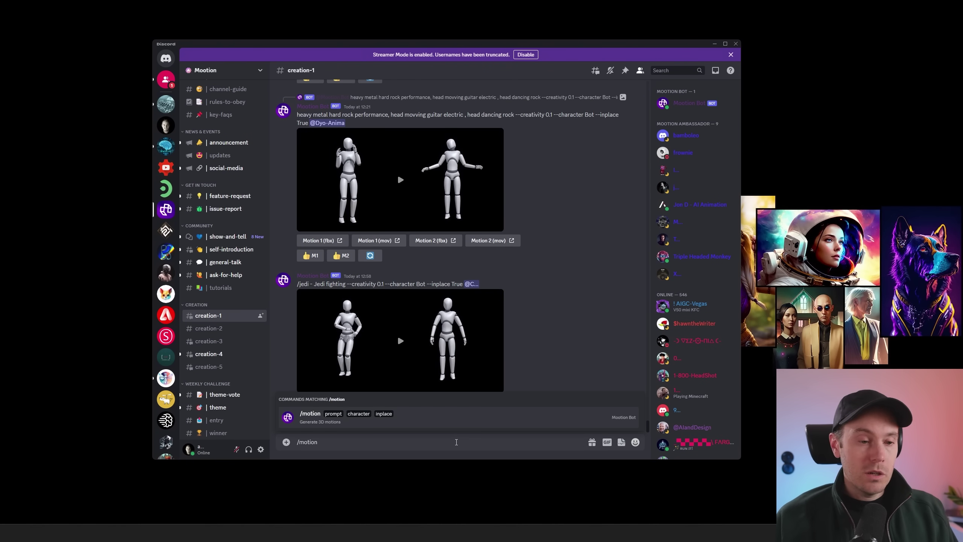
text(ion)
key(Tab)
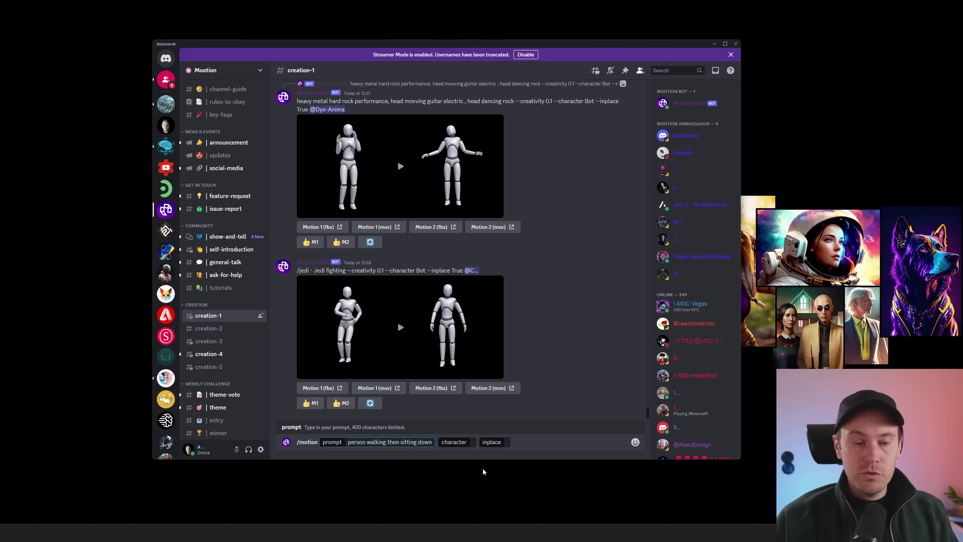
click(476, 443)
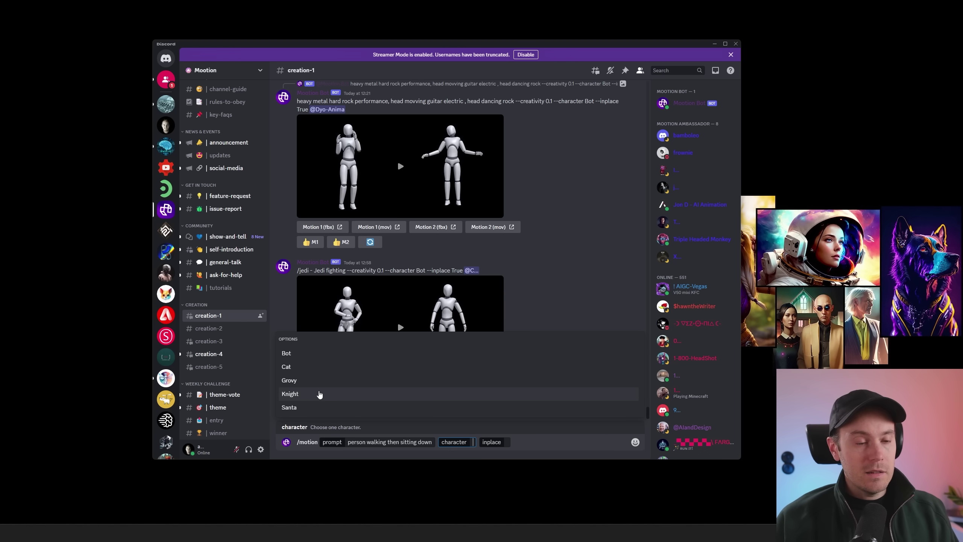
click(307, 394)
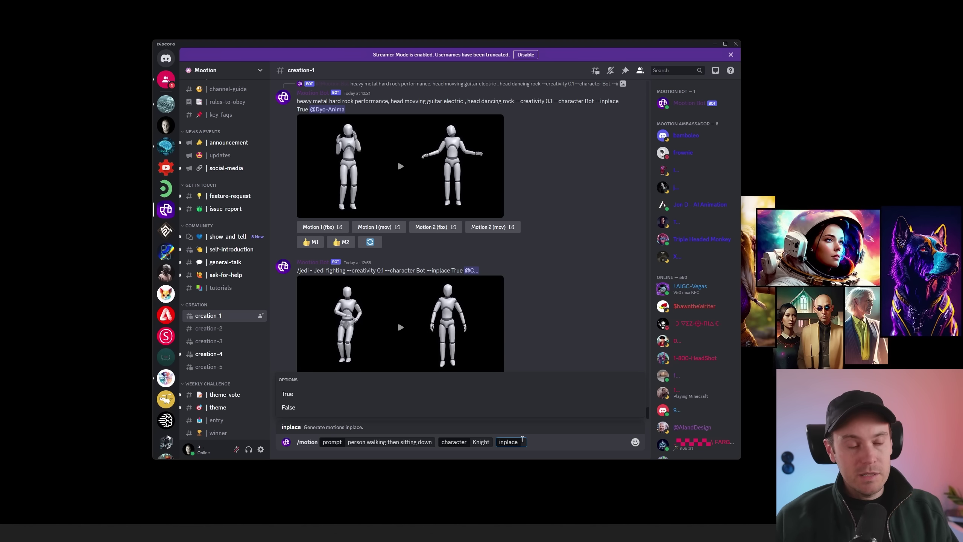
click(293, 395)
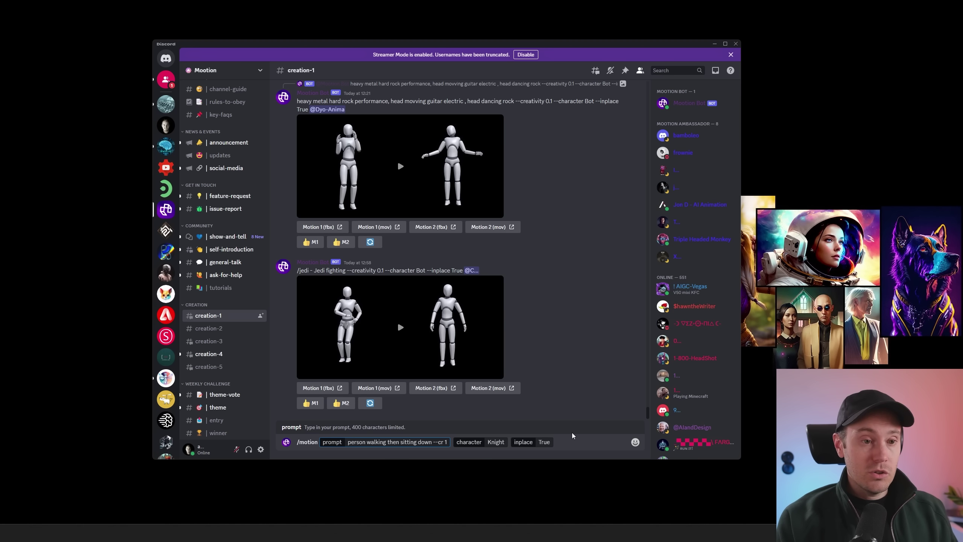
key(BackSpace)
key(BackSpace)
key(BackSpace)
key(Return)
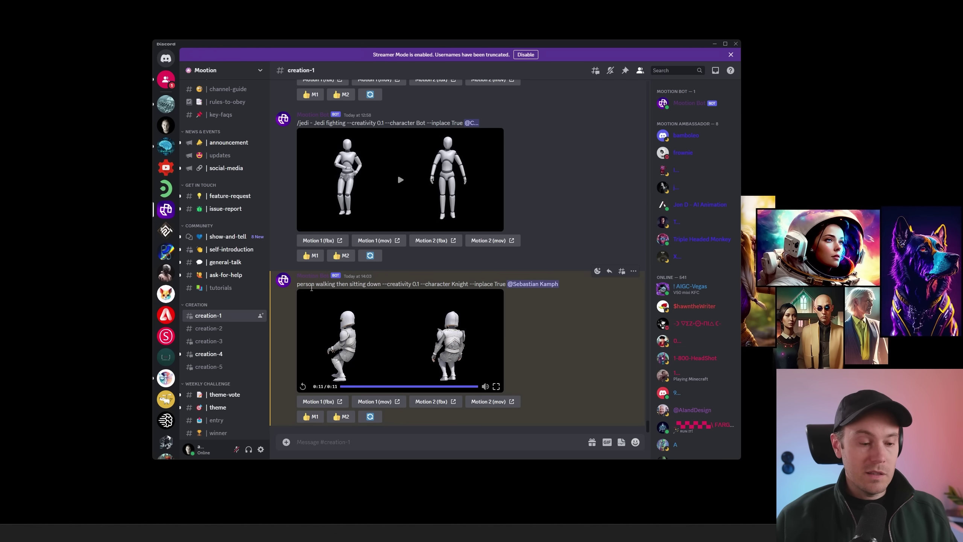
- Send /motion 'person walking then sitting down on ground' with character Grovy, inplace True, and scroll to the result
text(/motio)
key(Tab)
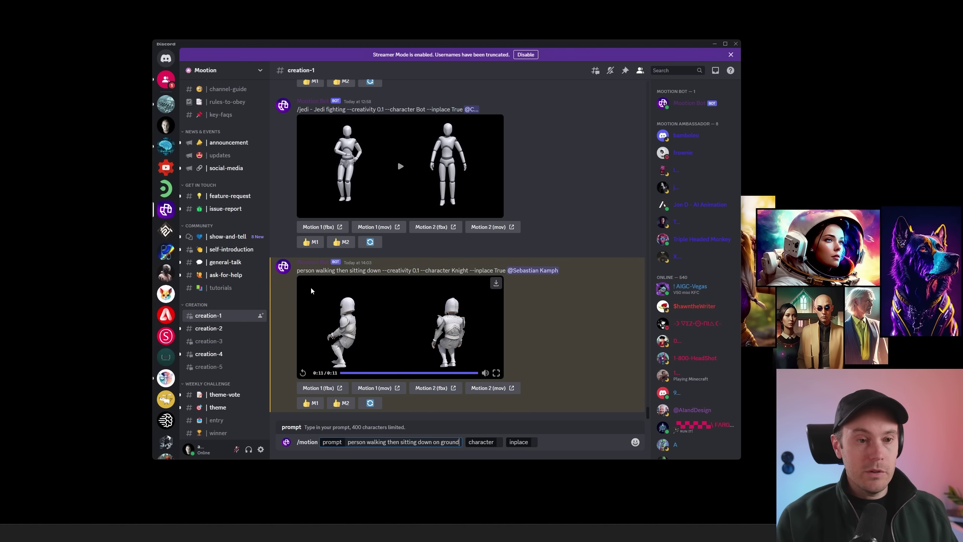
key(Tab)
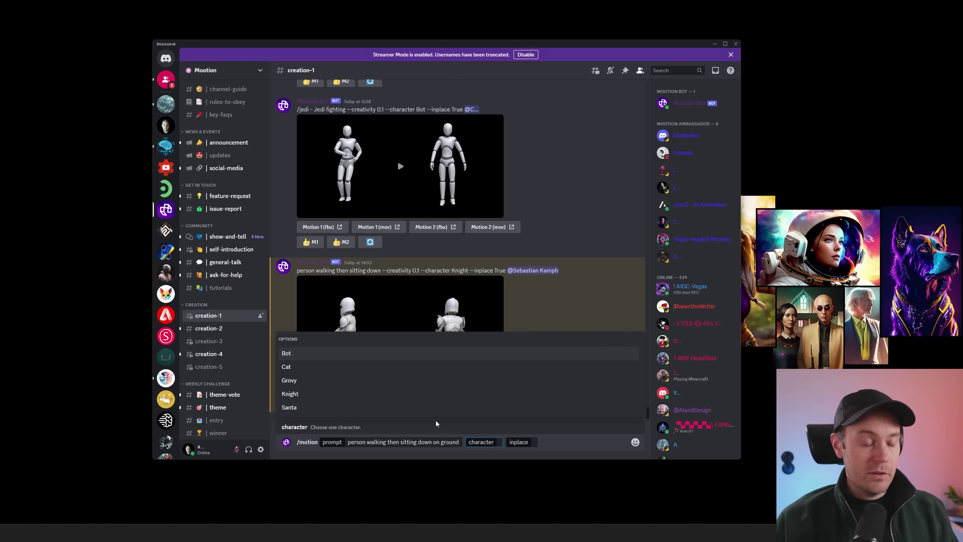
click(305, 380)
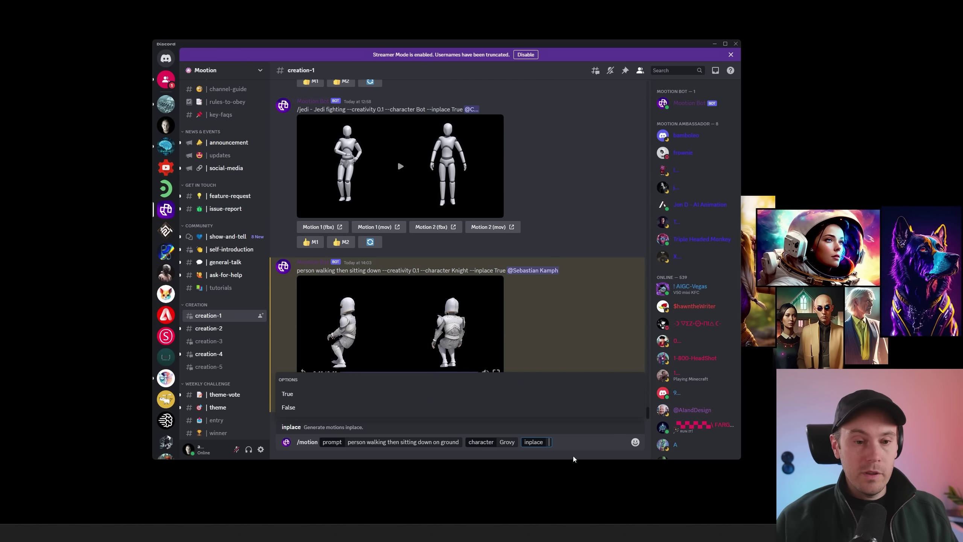
click(296, 394)
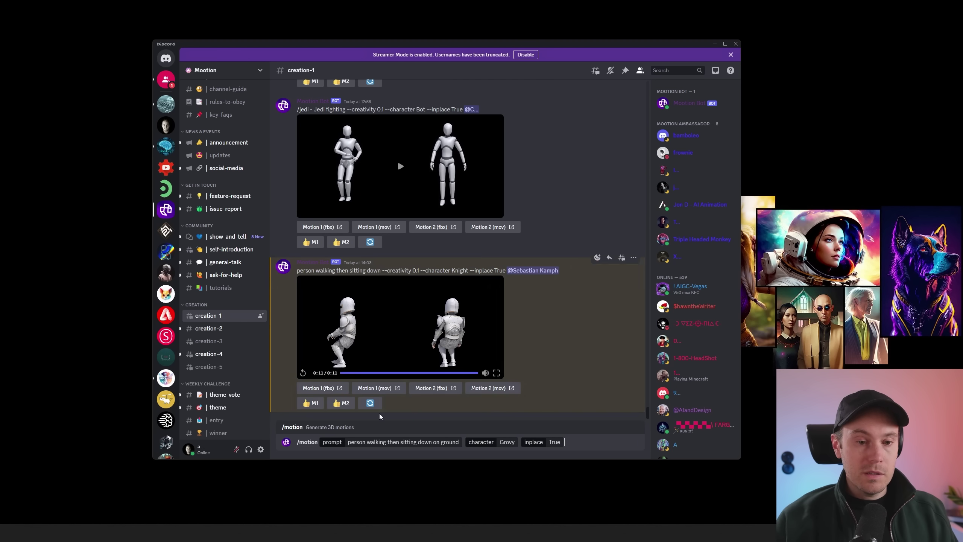
key(Return)
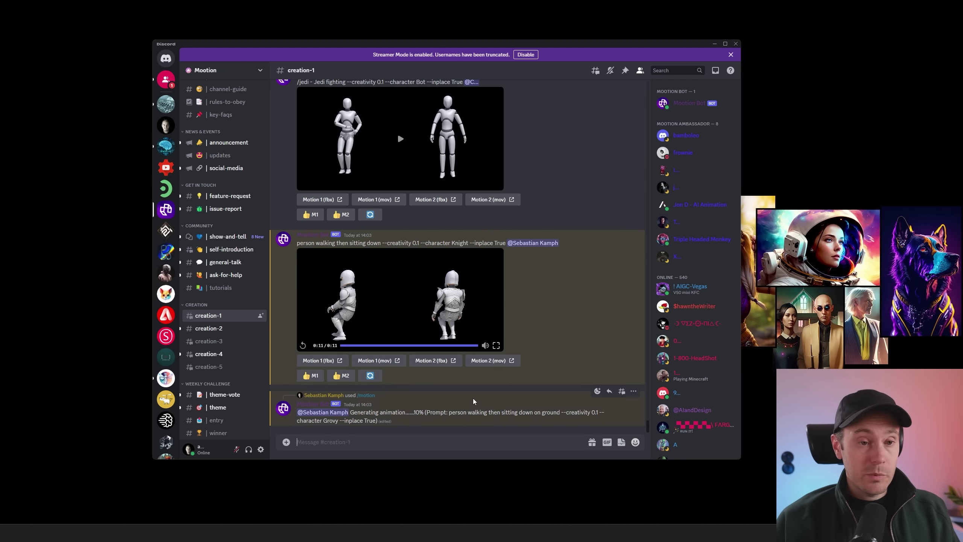
scroll(523, 341, up, 10)
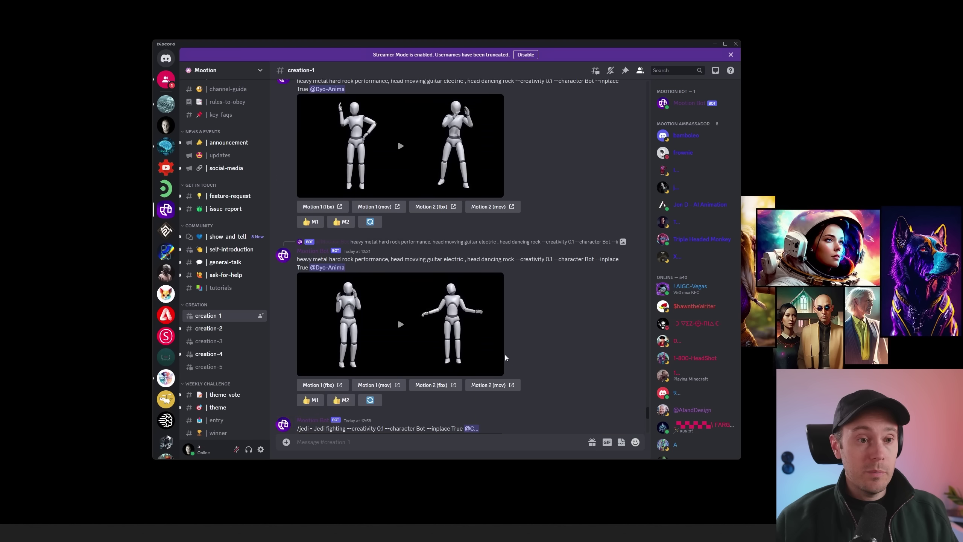
scroll(454, 299, up, 5)
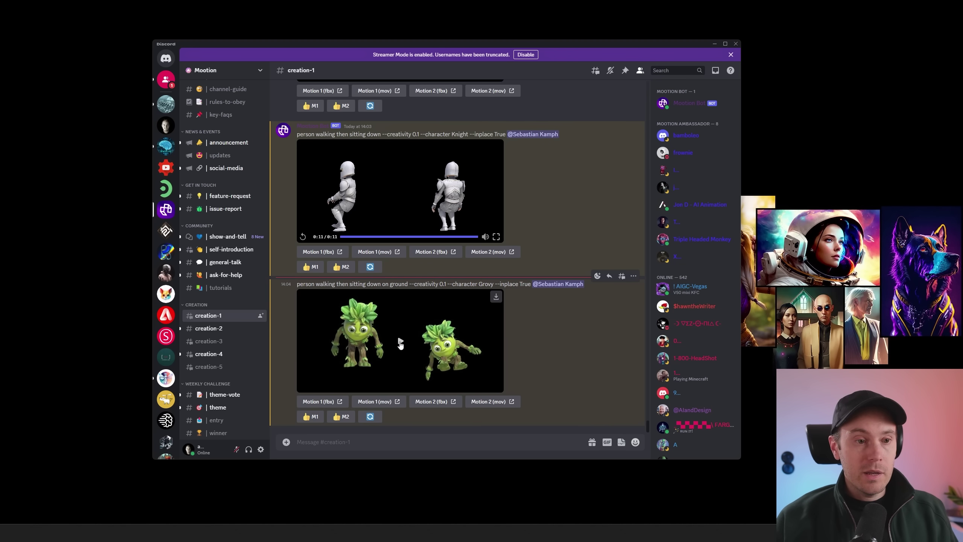
- Play the Grovy walk-then-sit clip in the bot's reply
click(400, 343)
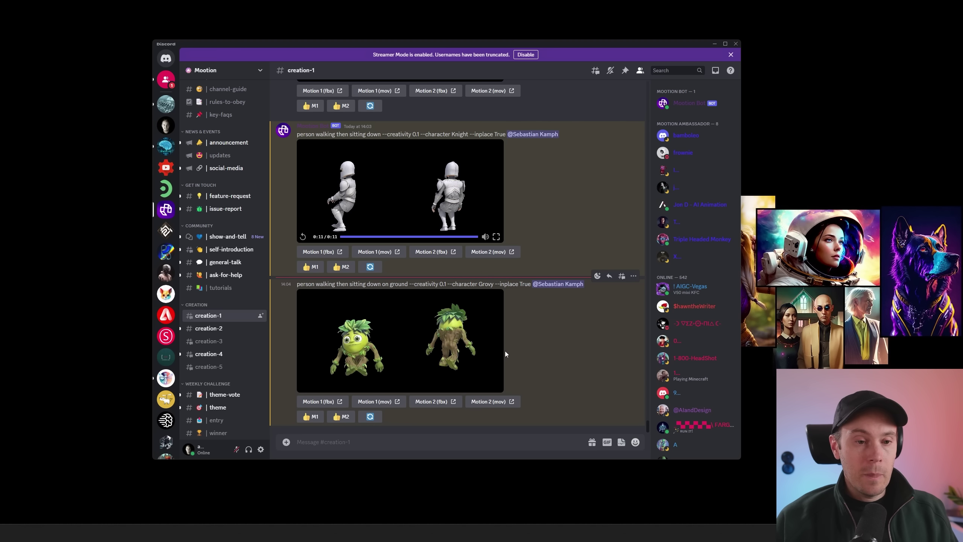
mouse_move(498, 354)
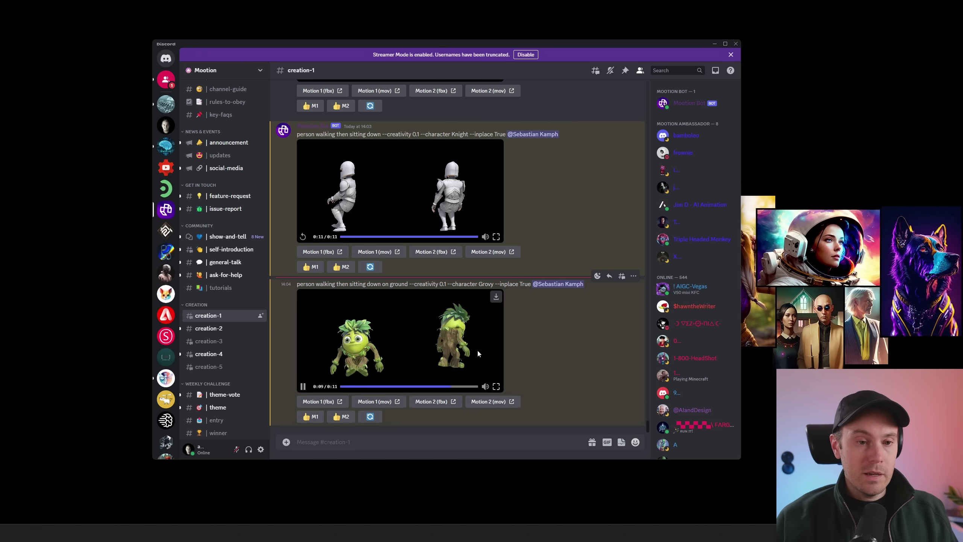
- Send /motion 'person walking then sitting down on ground --cr 0.6' with character Cat, inplace True
click(449, 442)
text(/motion)
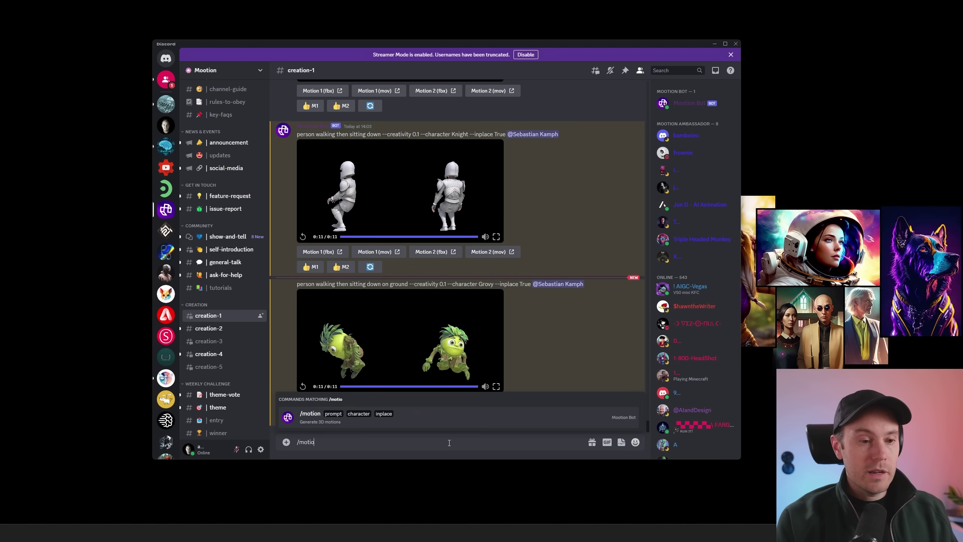
key(Return)
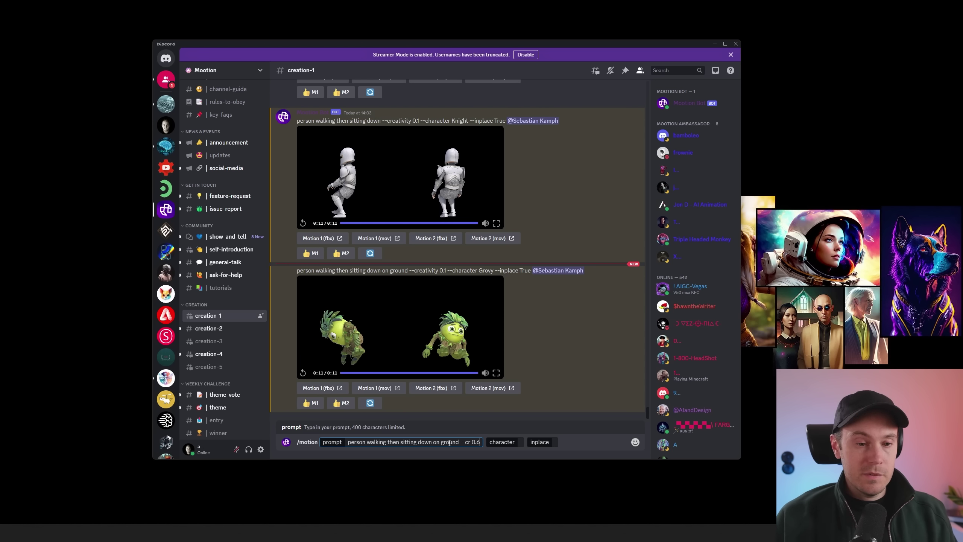
click(520, 443)
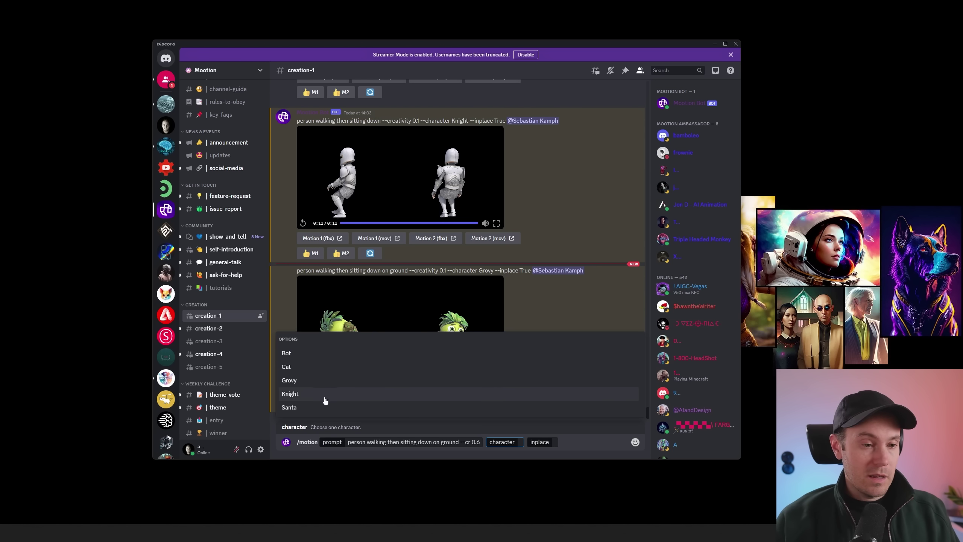
text(cat)
key(Tab)
click(292, 394)
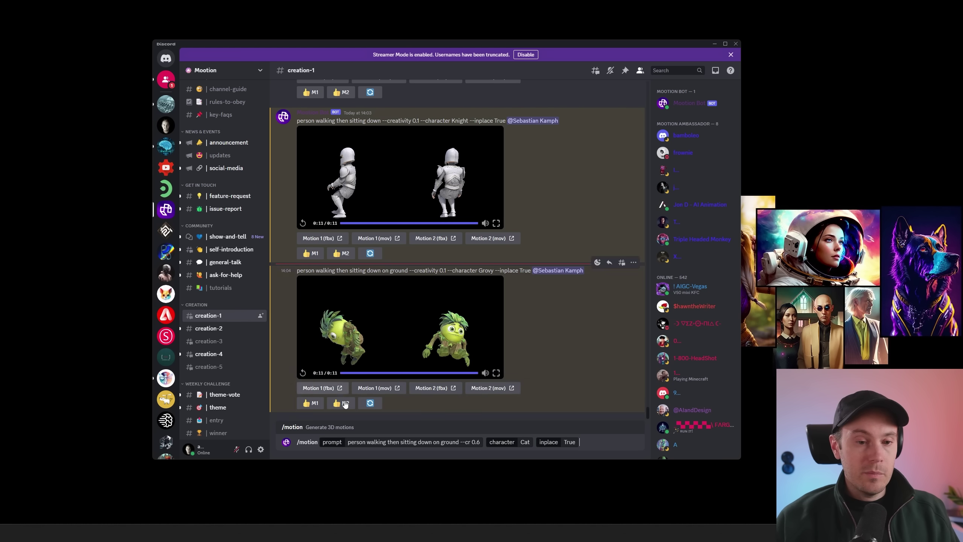
key(Return)
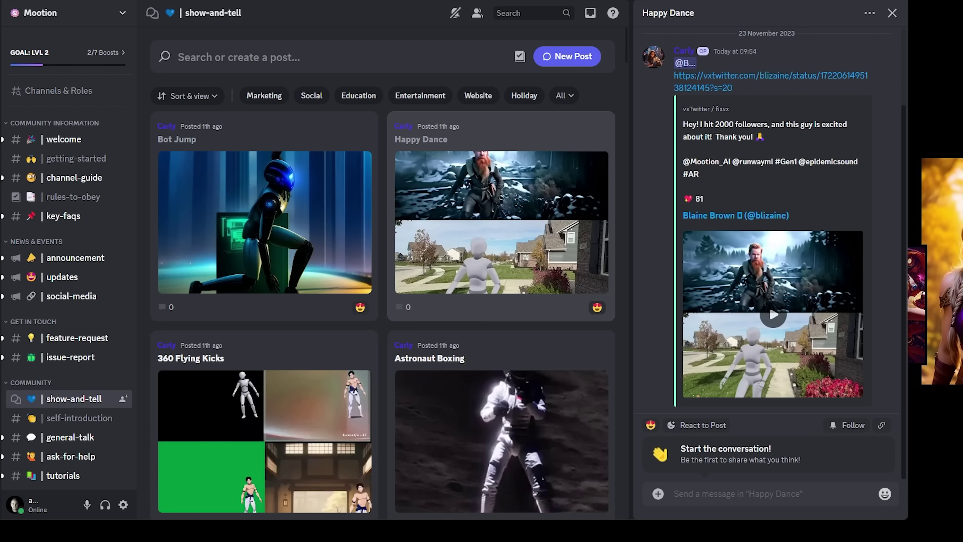
- Play the Happy Dance showcase video, then open the 360 Flying Kicks post in show-and-tell
scroll(392, 202, down, 10)
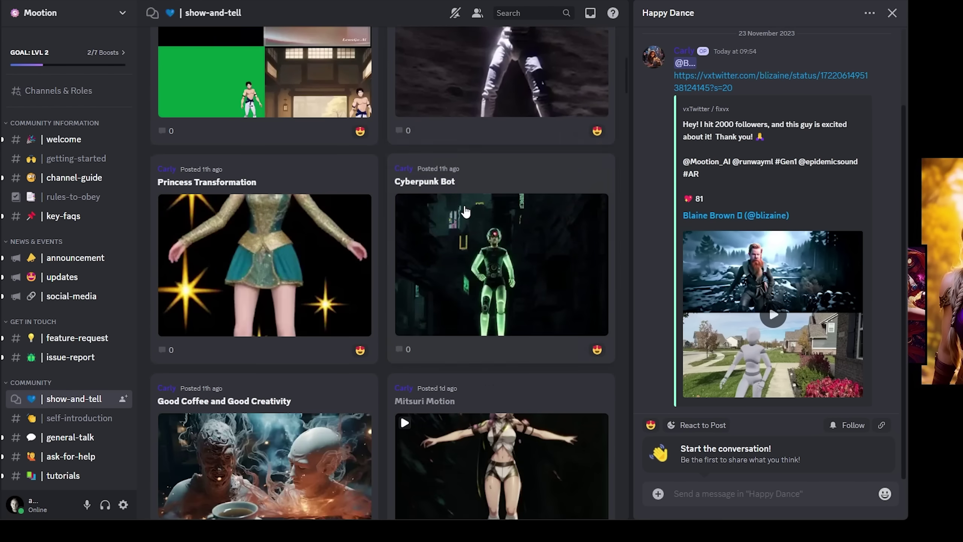
scroll(368, 294, up, 9)
scroll(368, 294, up, 3)
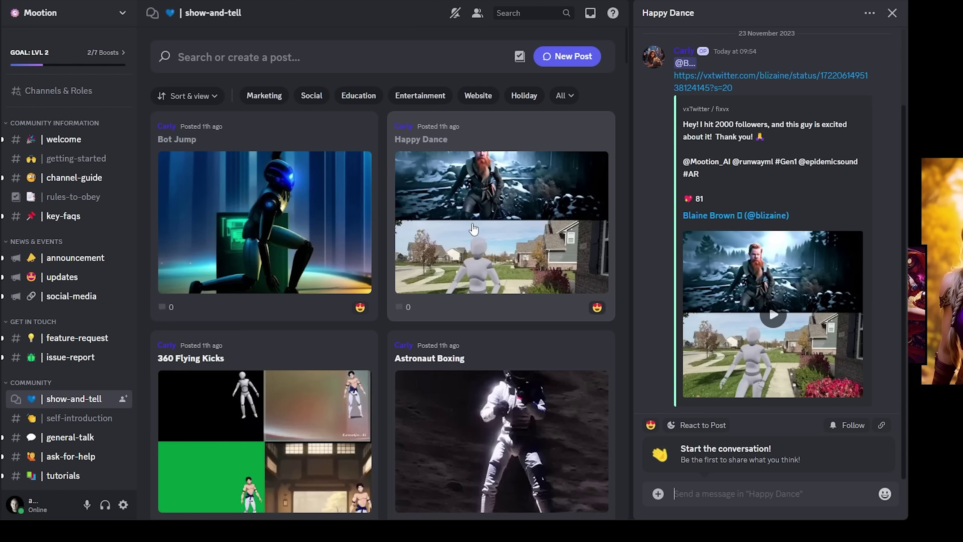
click(783, 323)
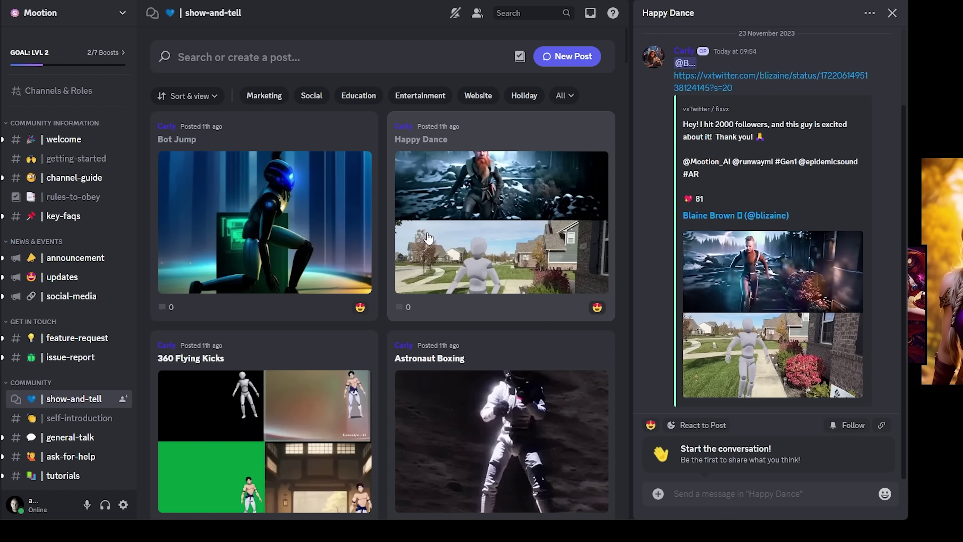
scroll(456, 224, down, 3)
click(265, 288)
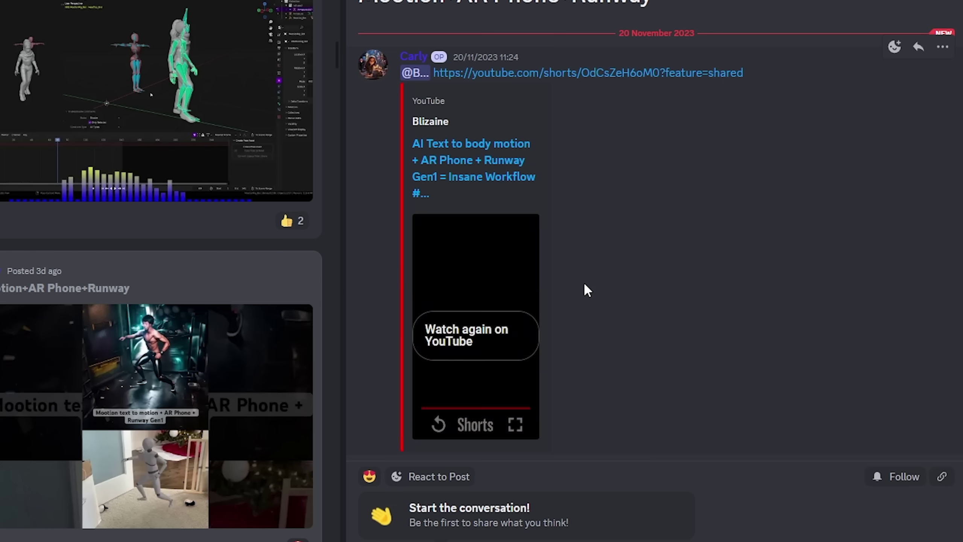
- Replay the embedded YouTube Short, then pause it
click(439, 426)
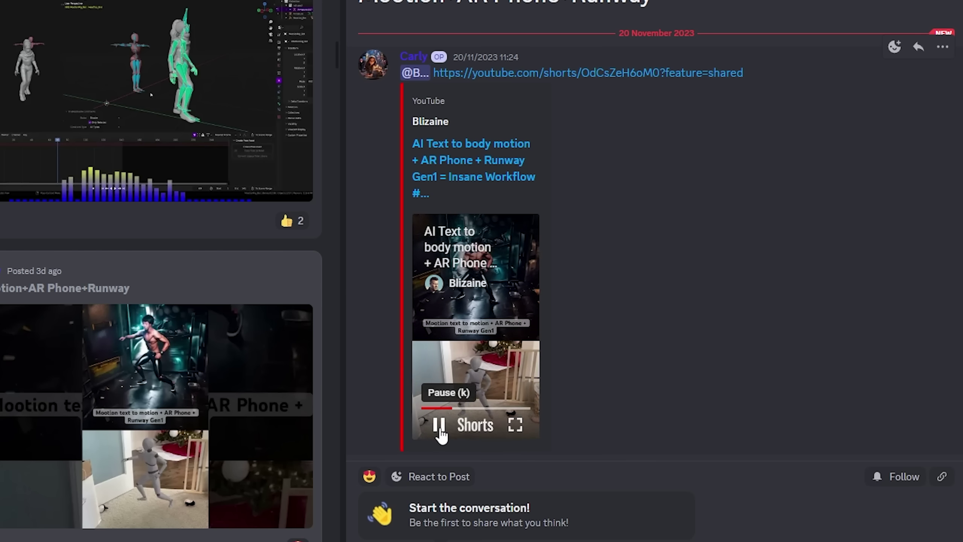
click(439, 426)
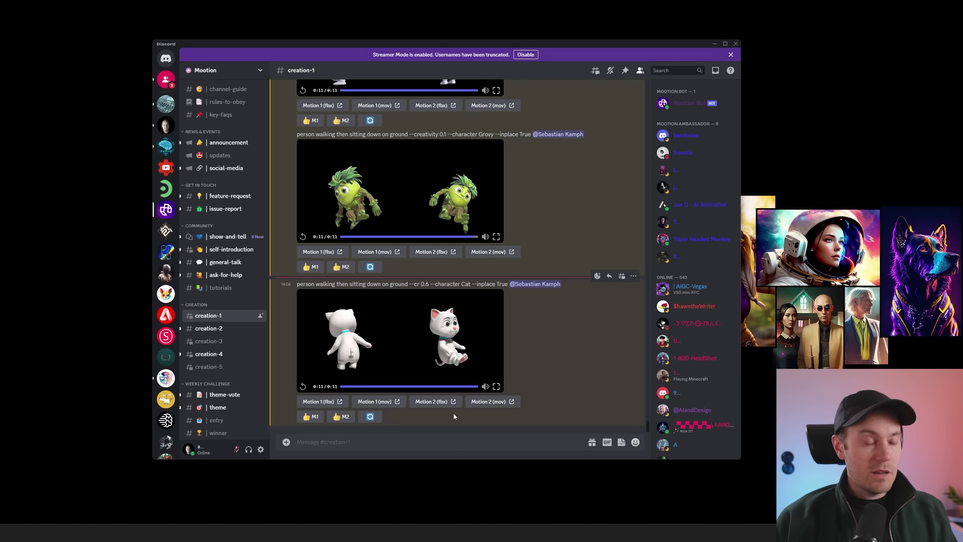
- Open the Cat result's Motion 2 (mov) file
click(493, 403)
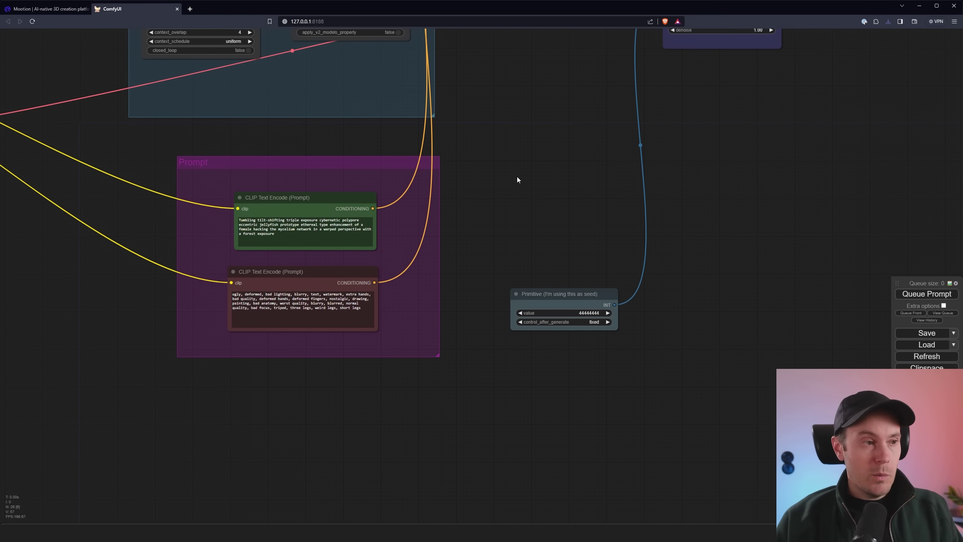
drag(47, 59, 407, 182)
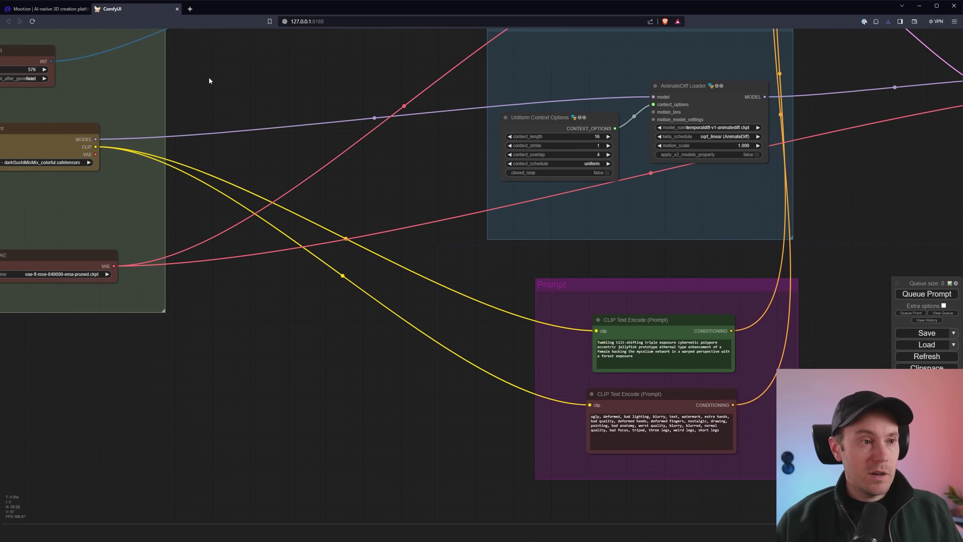
drag(209, 77, 331, 306)
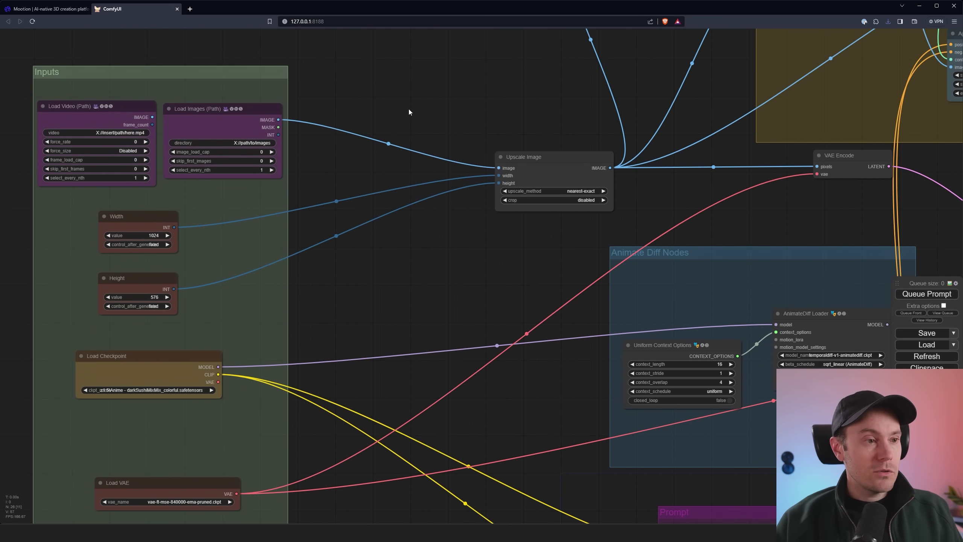
scroll(310, 142, down, 2)
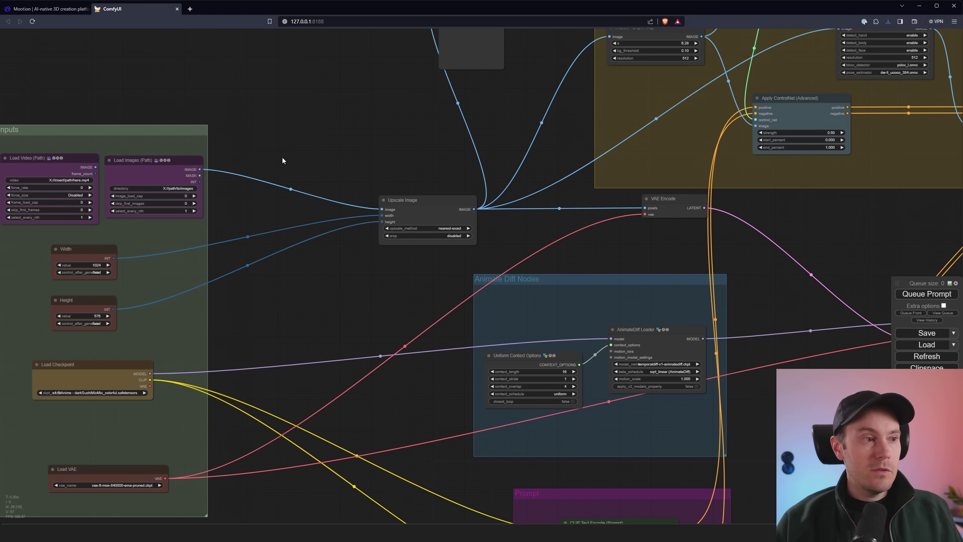
drag(337, 151, 55, 238)
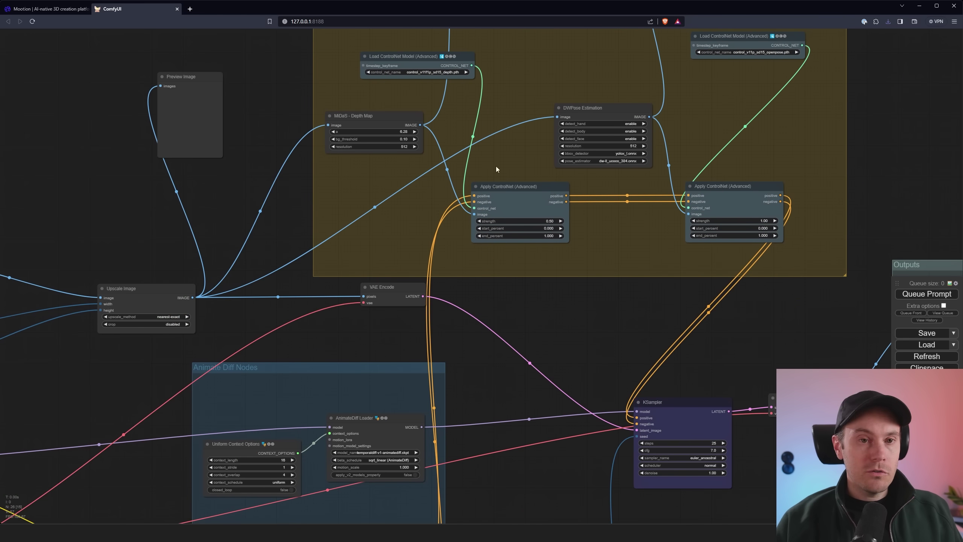
drag(596, 258, 307, 164)
scroll(627, 345, up, 5)
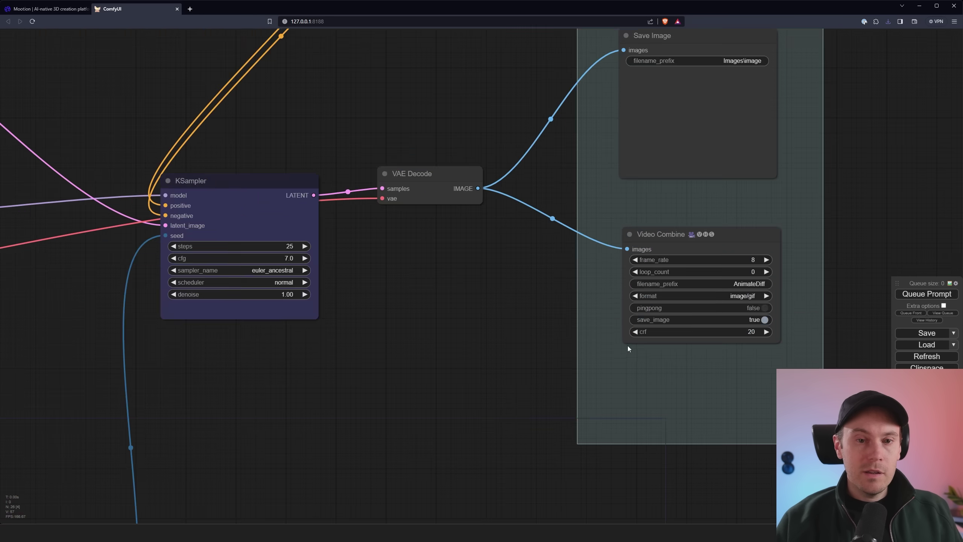
scroll(627, 346, down, 4)
drag(182, 156, 440, 186)
drag(176, 185, 435, 215)
drag(25, 53, 344, 101)
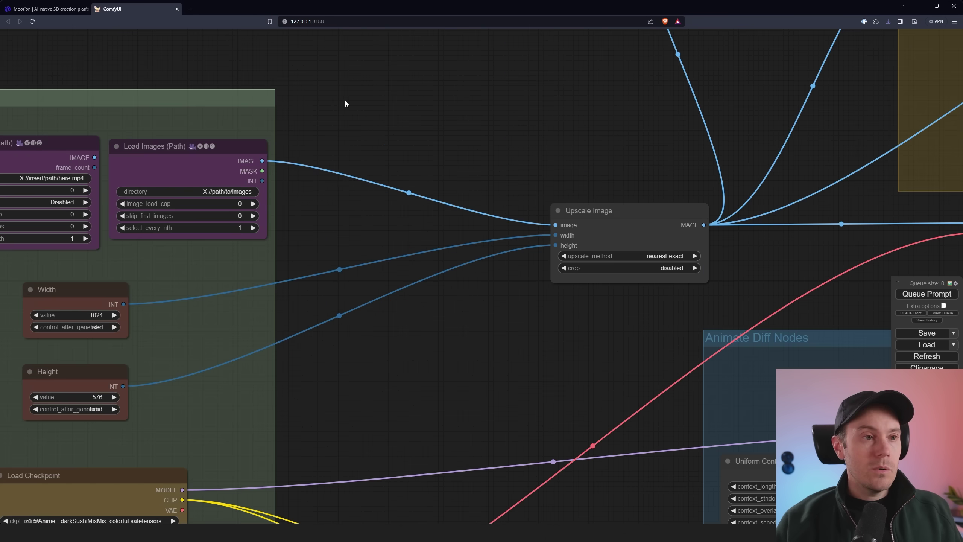
- Add a Load Video (Upload) node with the cat MP4 and move Load Images (Path) out of Inputs
double_click(274, 93)
scroll(370, 153, up, 2)
double_click(370, 154)
text(loadvideo)
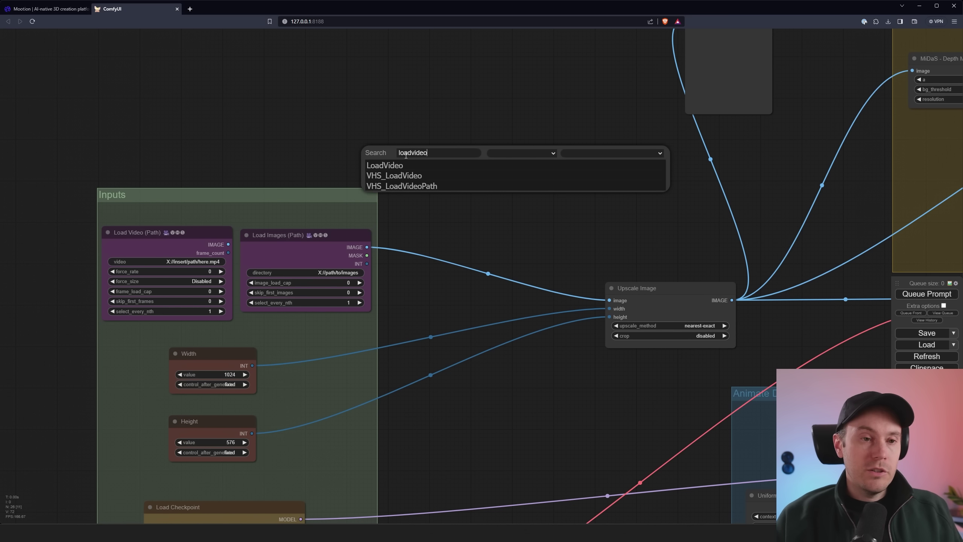
key(Return)
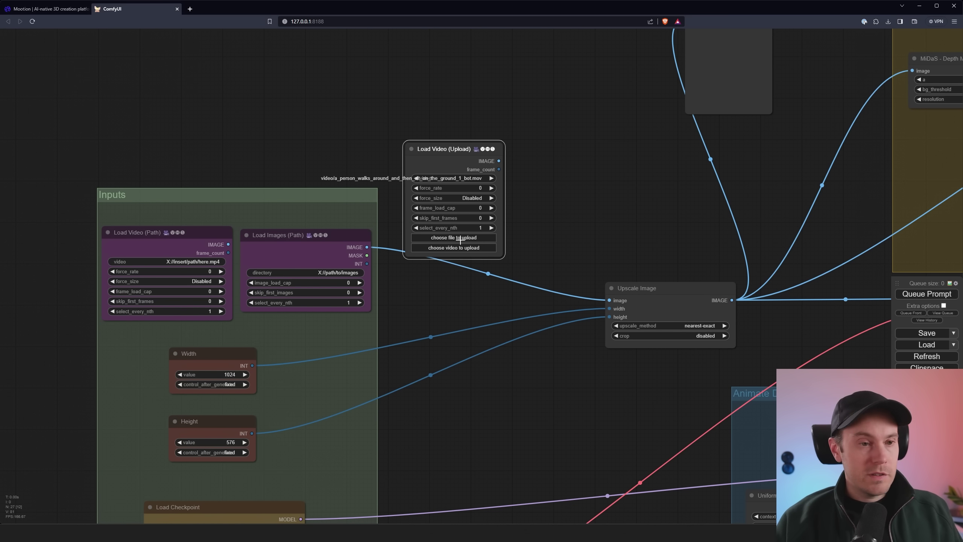
click(491, 178)
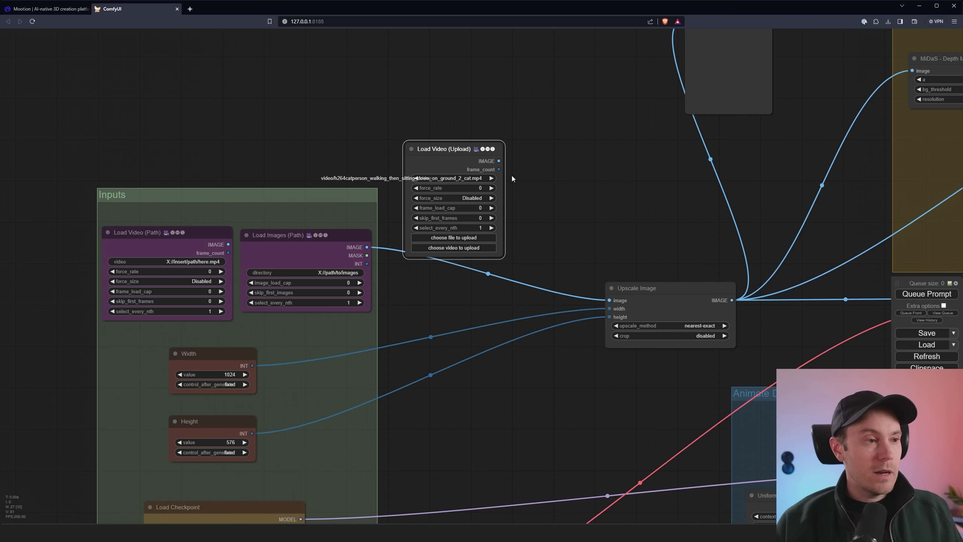
drag(511, 175, 421, 160)
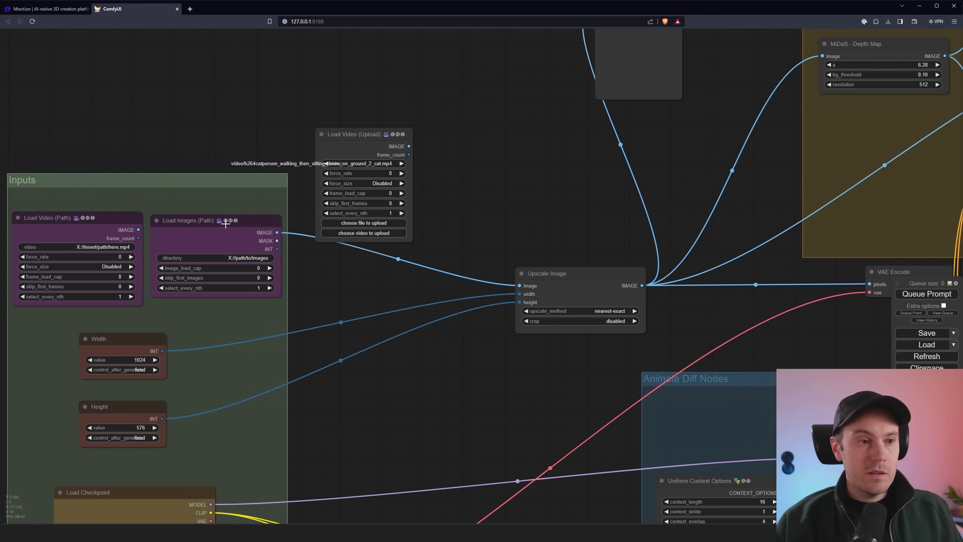
drag(217, 226, 133, 69)
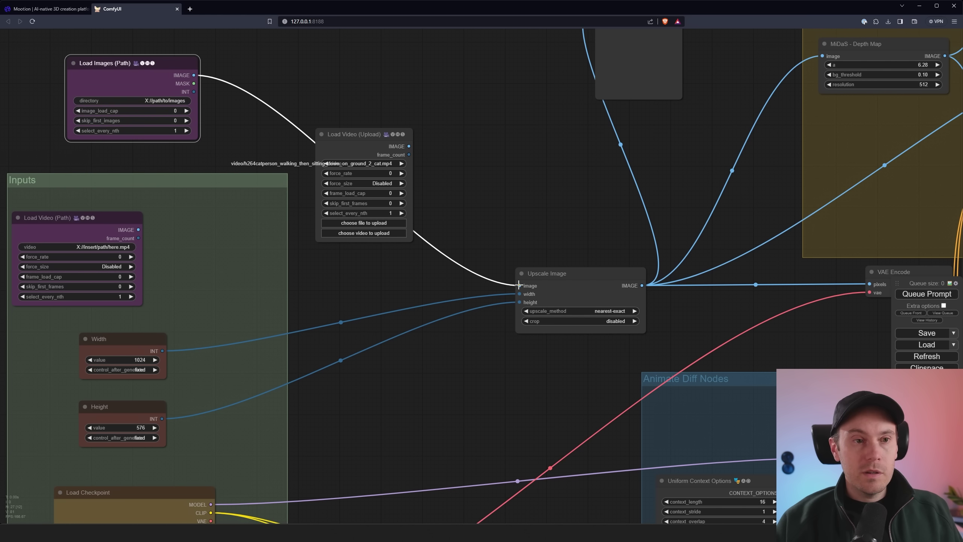
- Wire the video's IMAGE into Upscale Image and set Width and Height to 768
drag(409, 147, 519, 285)
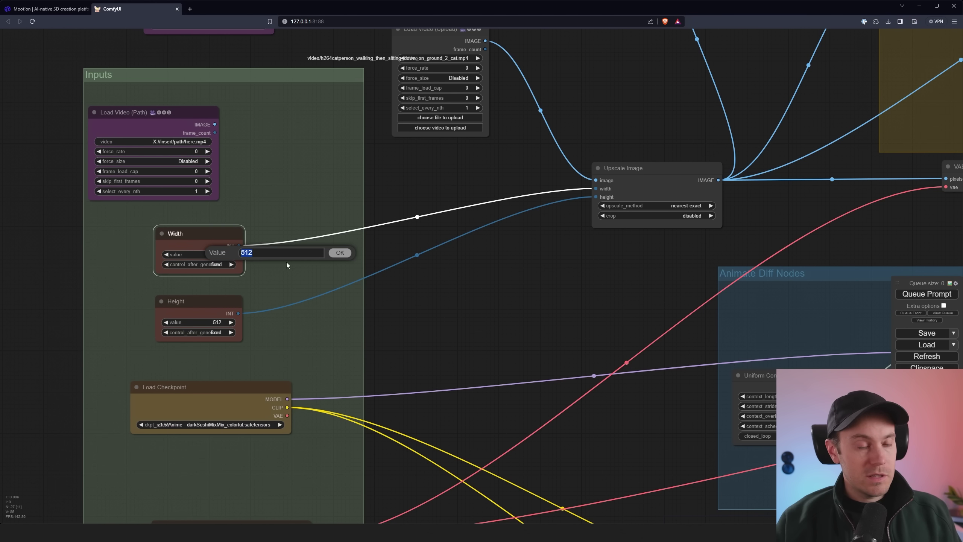
text(768)
click(339, 252)
click(212, 322)
text(768)
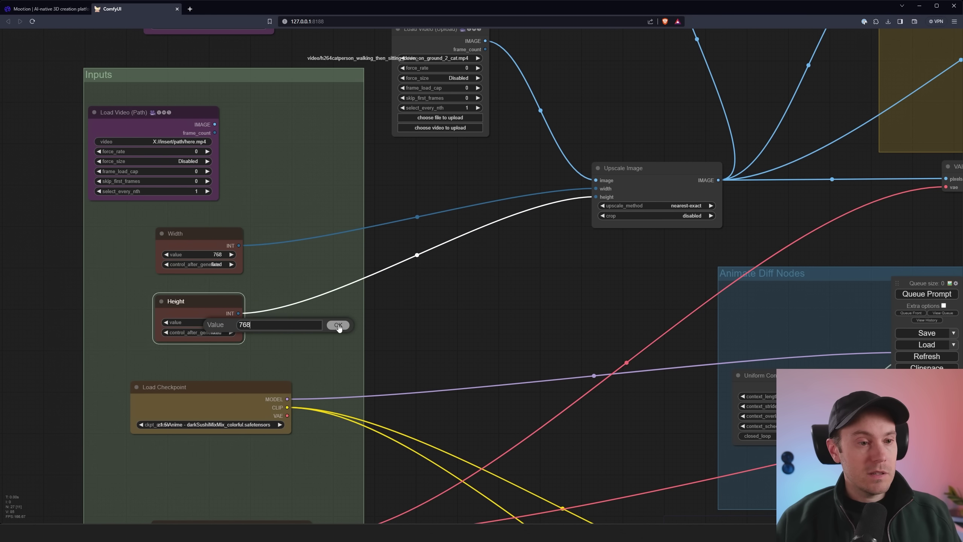
click(337, 325)
- Select the animerge_v22Yoru checkpoint and the kl-f8-anime2 VAE
click(212, 424)
click(214, 435)
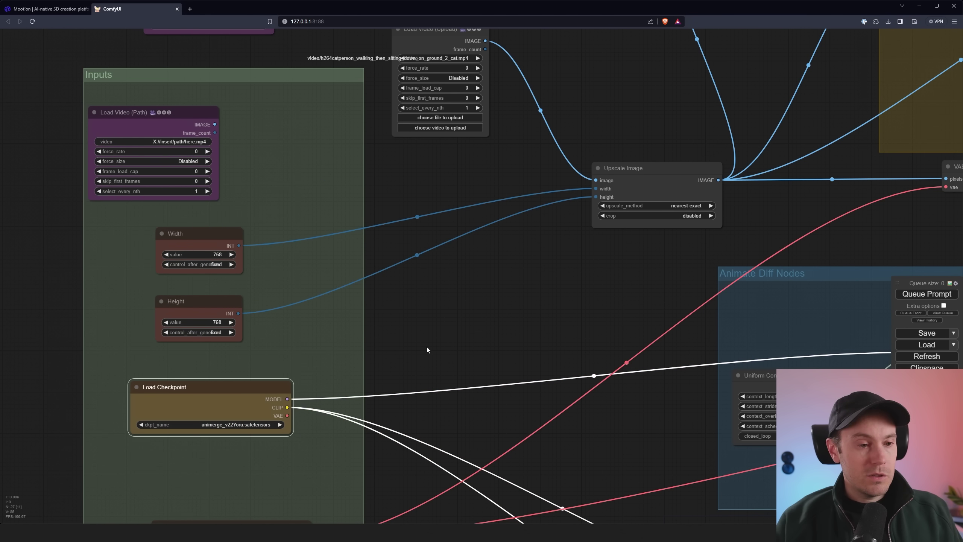
drag(441, 355, 443, 227)
click(269, 415)
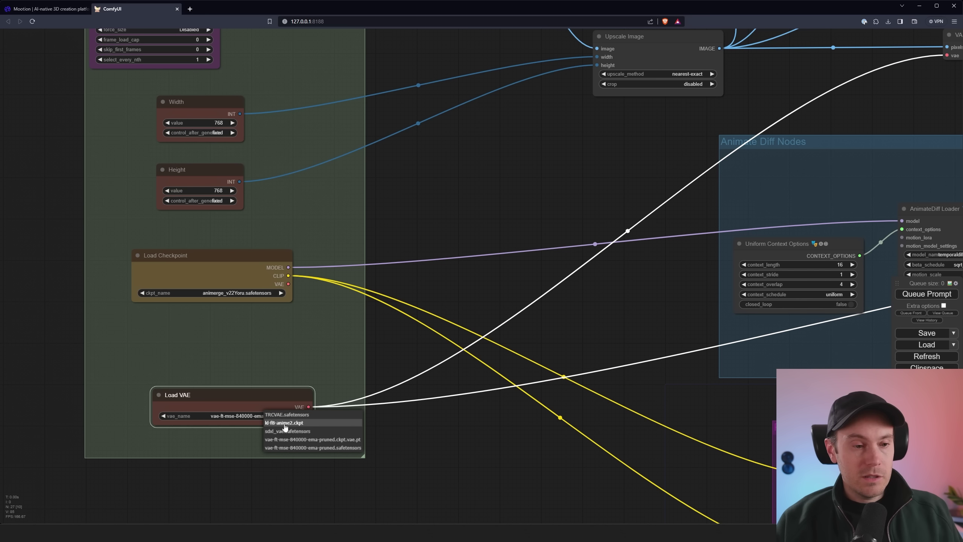
click(285, 423)
drag(494, 212, 201, 178)
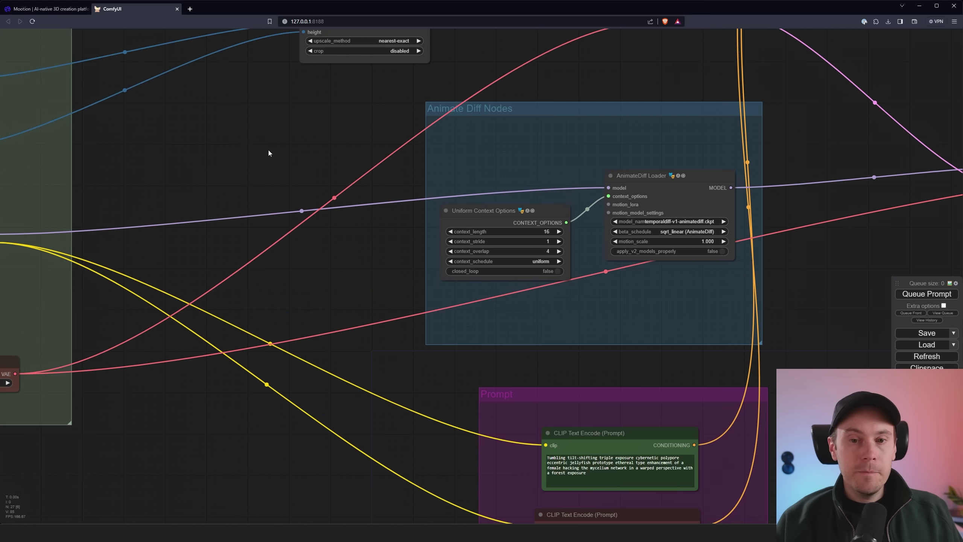
- Replace the jellyfish text in the positive prompt with 'cute chibi plushy knitted panda toy character'
scroll(387, 384, up, 7)
drag(387, 384, 170, 250)
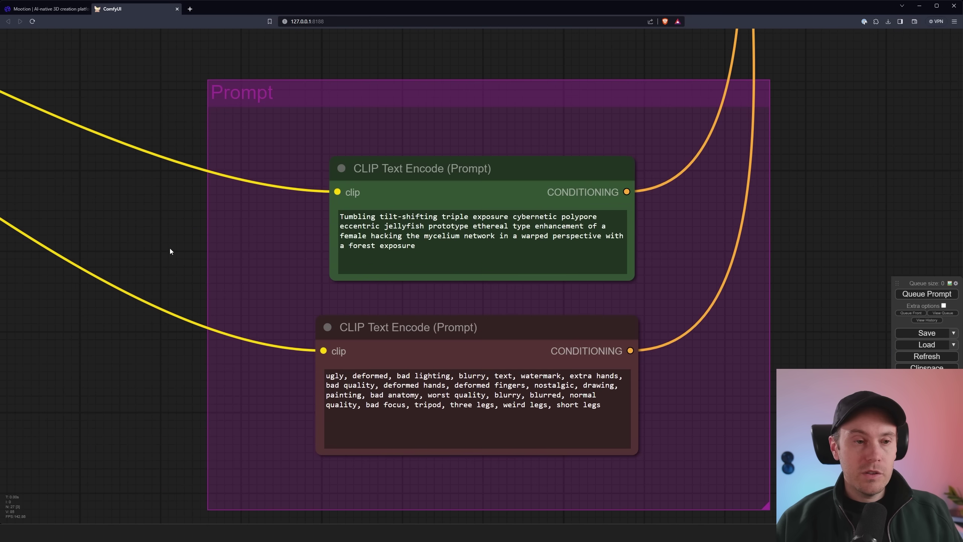
click(506, 248)
key(ctrl+a)
text(cute chibi)
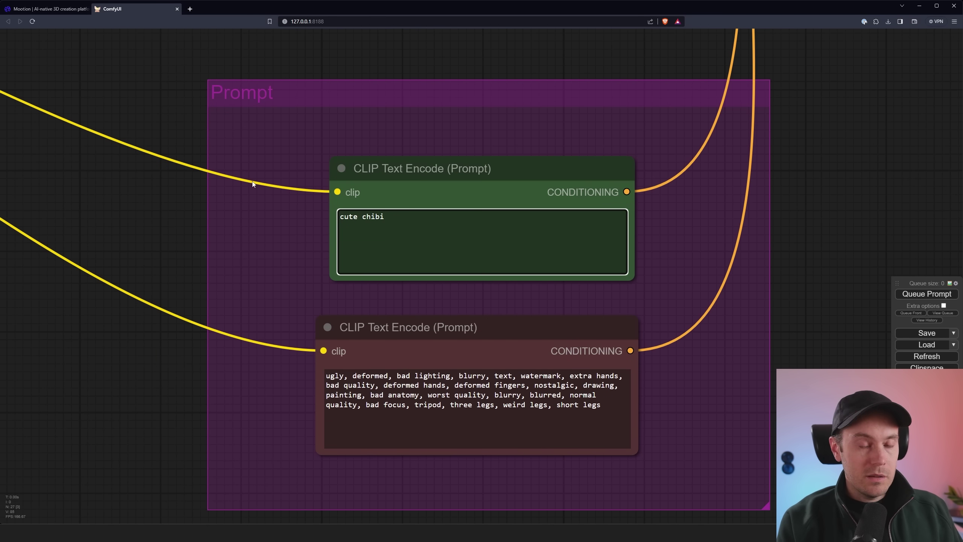
text( fluffy)
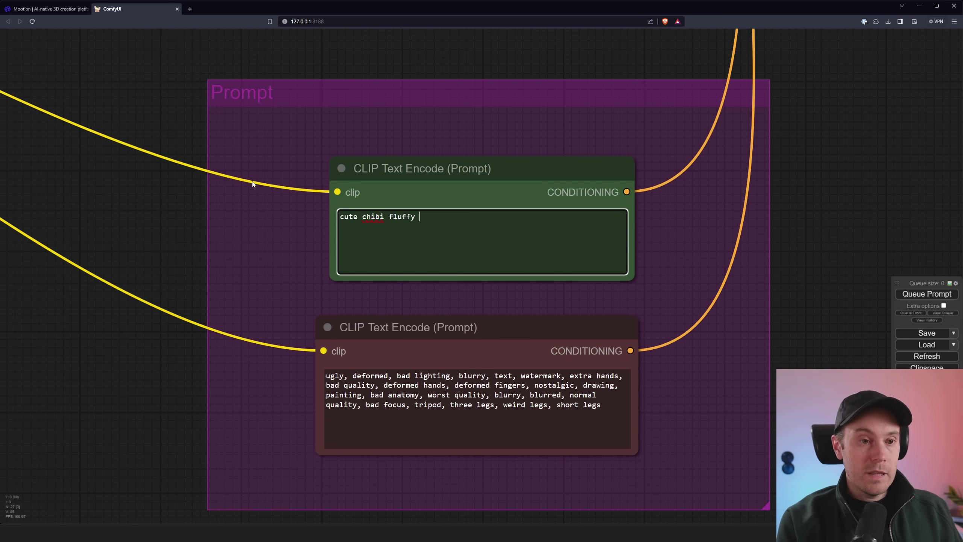
key(BackSpace)
key(BackSpace)
key(BackSpace)
key(BackSpace)
key(BackSpace)
key(BackSpace)
key(BackSpace)
text(plushy)
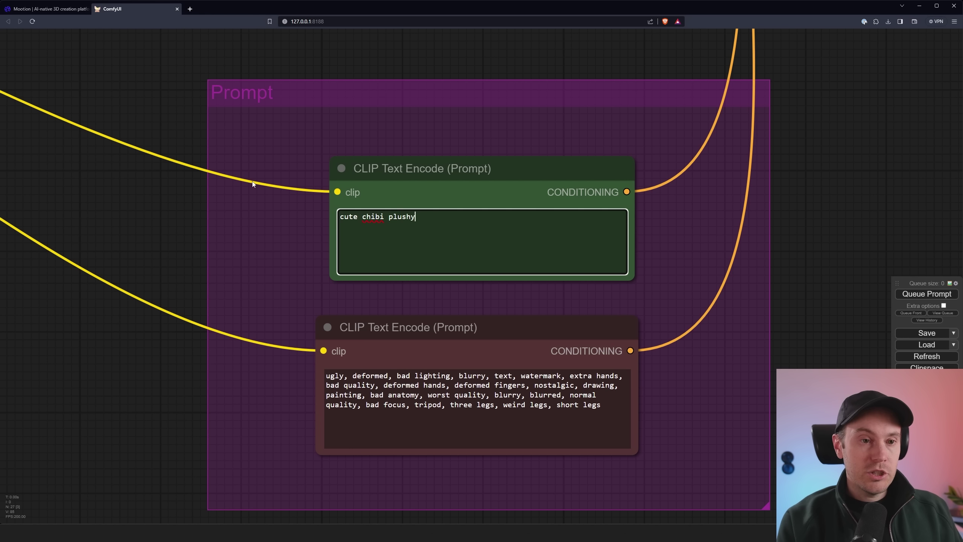
text( knitted panda)
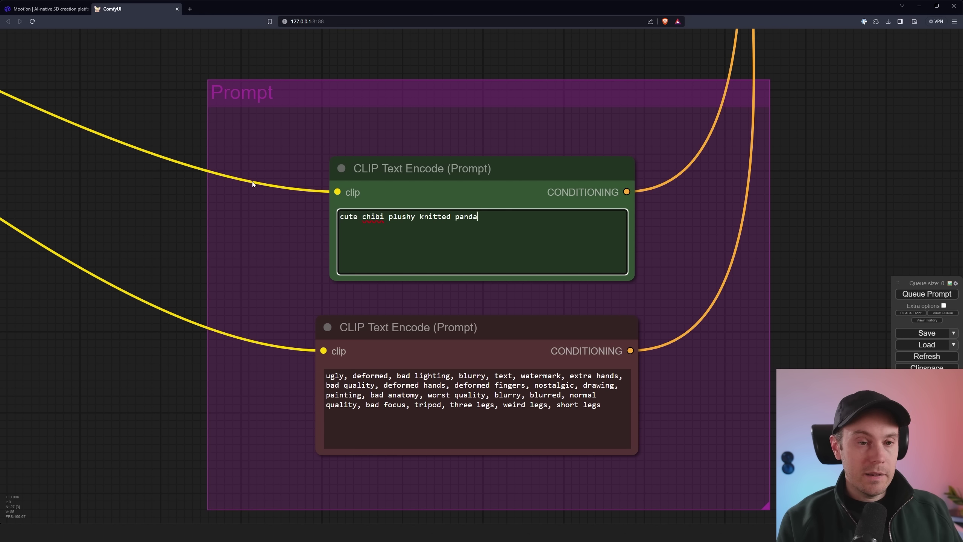
text( toy character)
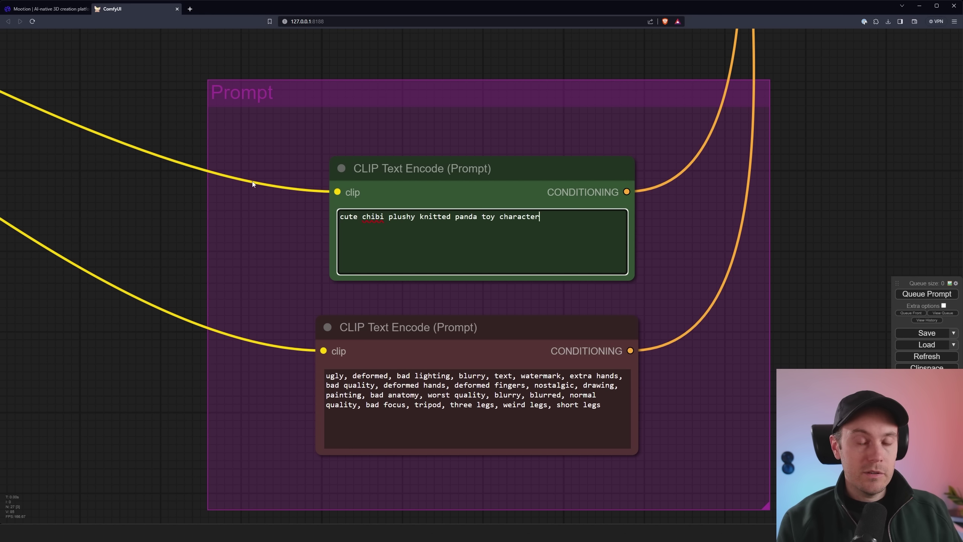
- Change the KSampler sampler_name to lcm
scroll(252, 184, down, 5)
drag(520, 142, 511, 263)
scroll(451, 269, up, 4)
drag(450, 269, 538, 285)
click(479, 255)
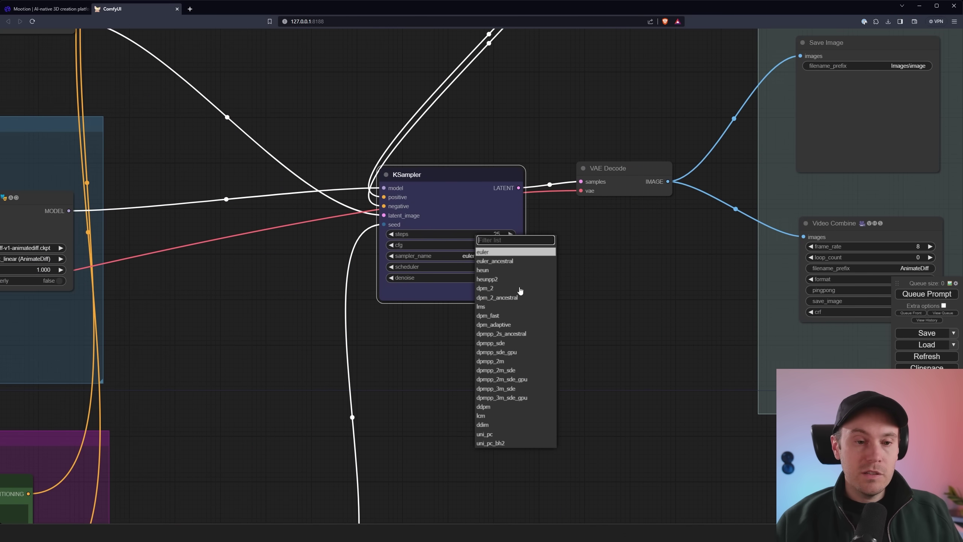
click(493, 415)
- Add a Load LoRA node with lcm_sd15.safetensors next to the checkpoint loader
drag(352, 355, 569, 318)
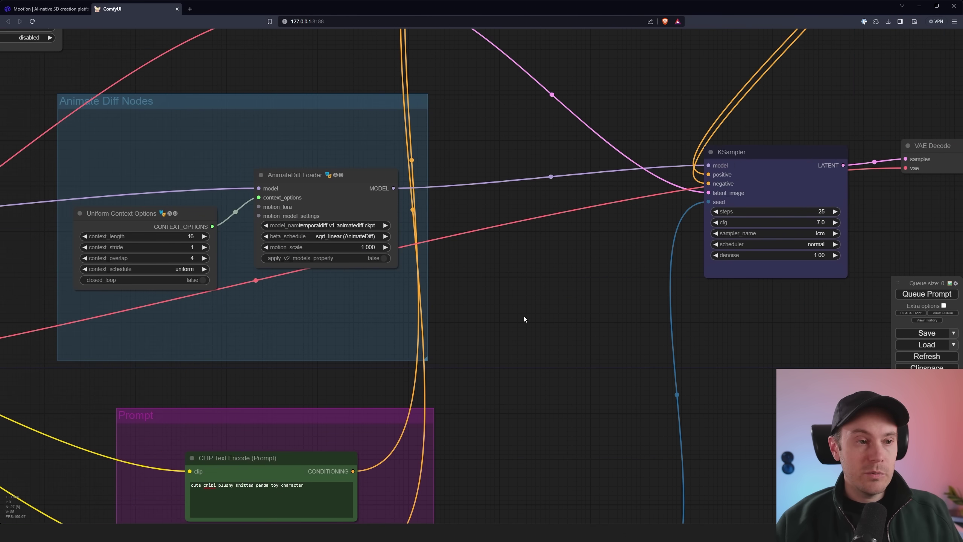
drag(39, 246, 481, 189)
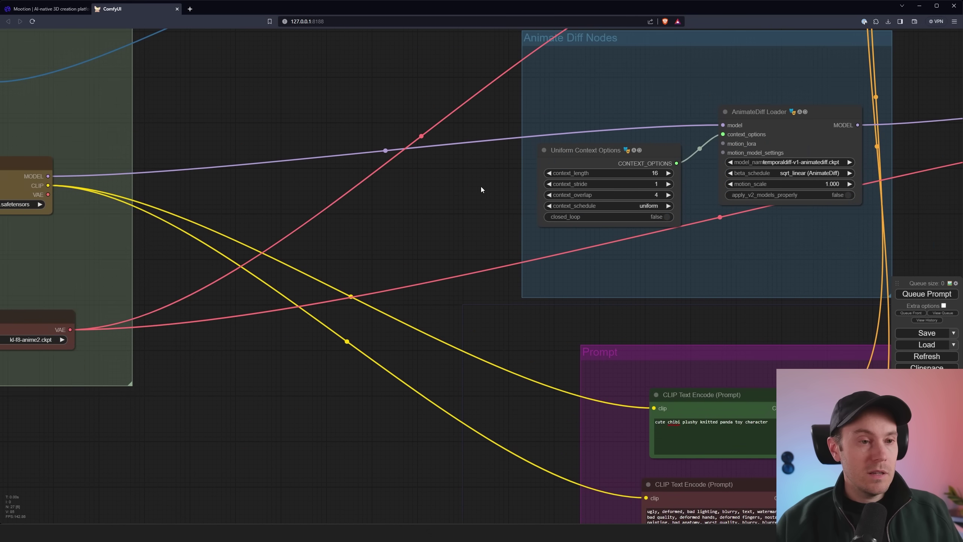
double_click(285, 195)
text(lora)
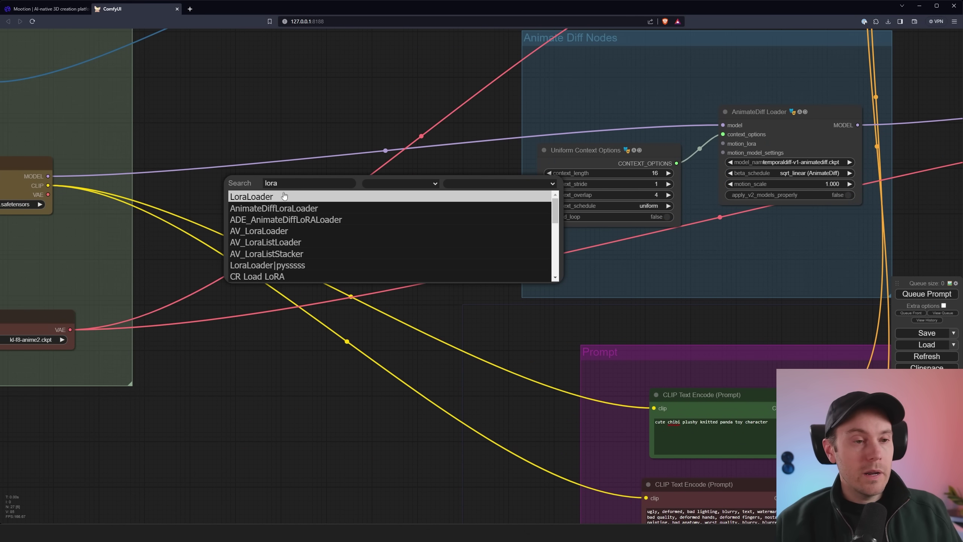
click(278, 199)
click(380, 217)
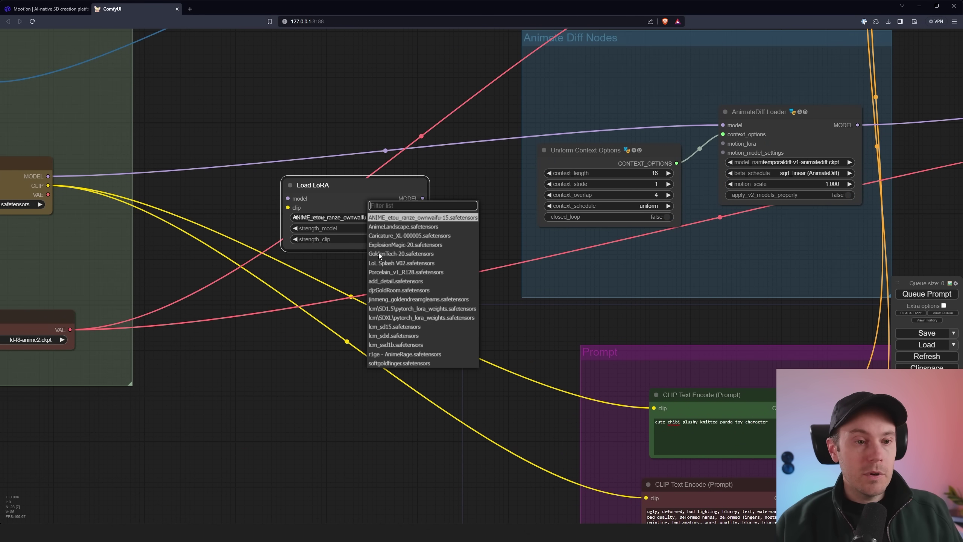
click(405, 327)
drag(342, 185, 333, 175)
- Wire the checkpoint's CLIP and MODEL into the LoRA, and the LoRA's MODEL into AnimateDiff Loader
drag(565, 395, 604, 420)
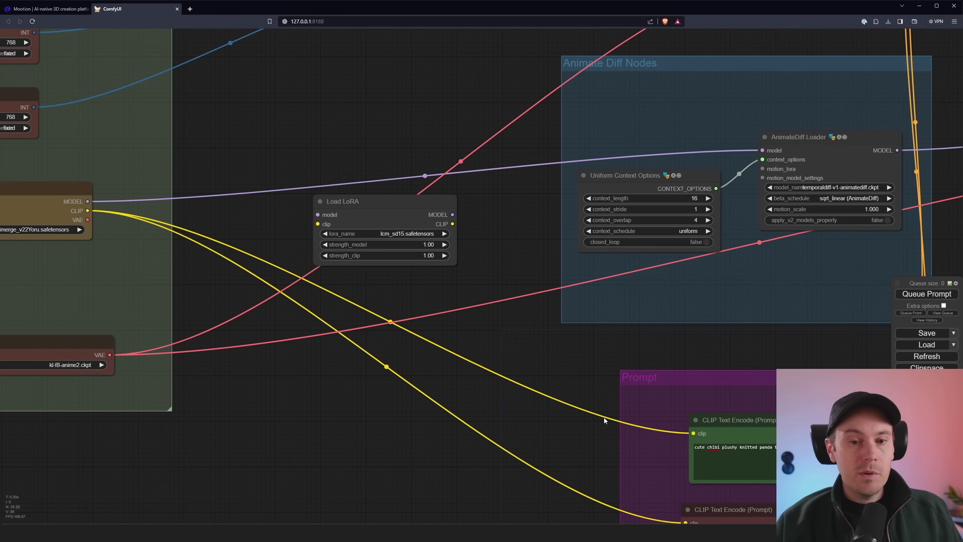
drag(87, 211, 318, 224)
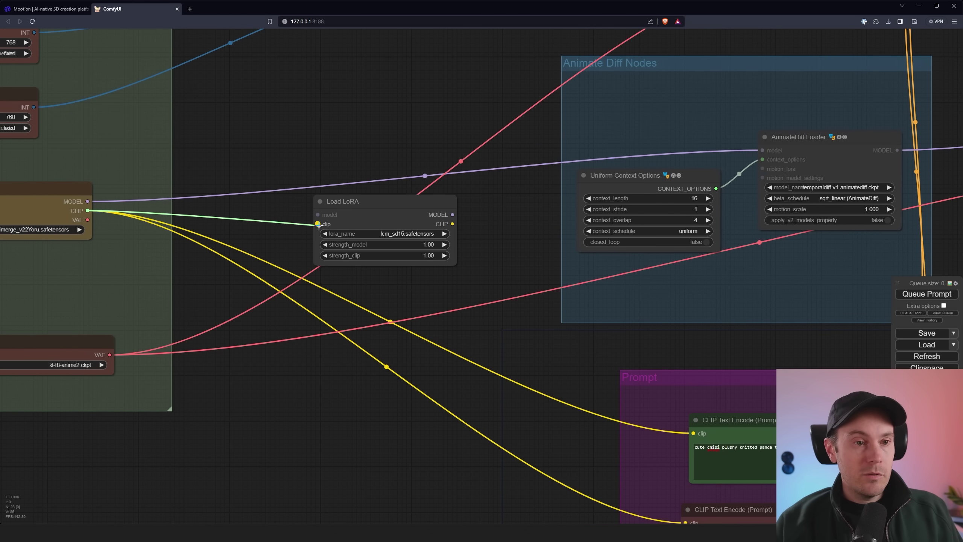
scroll(78, 183, left, 5)
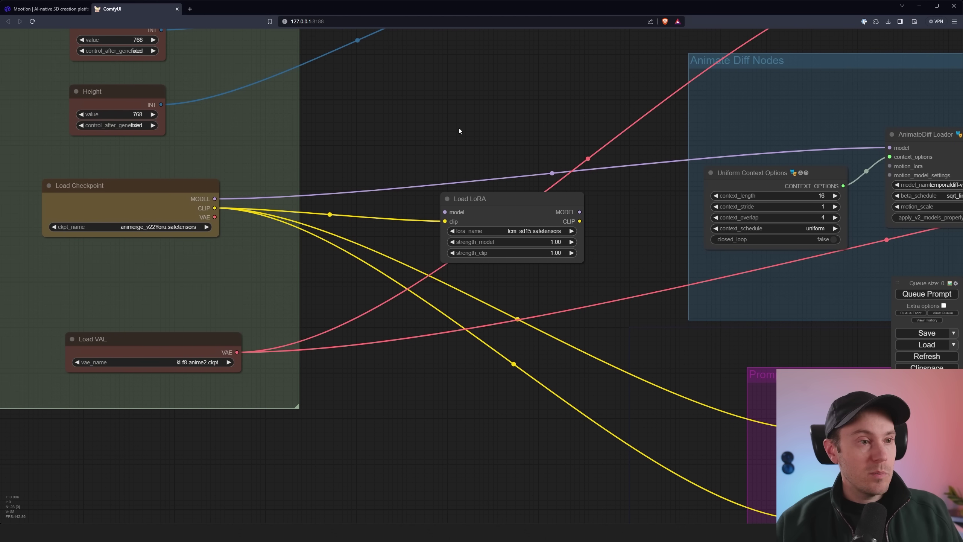
scroll(459, 131, right, 5)
scroll(265, 178, up, 1)
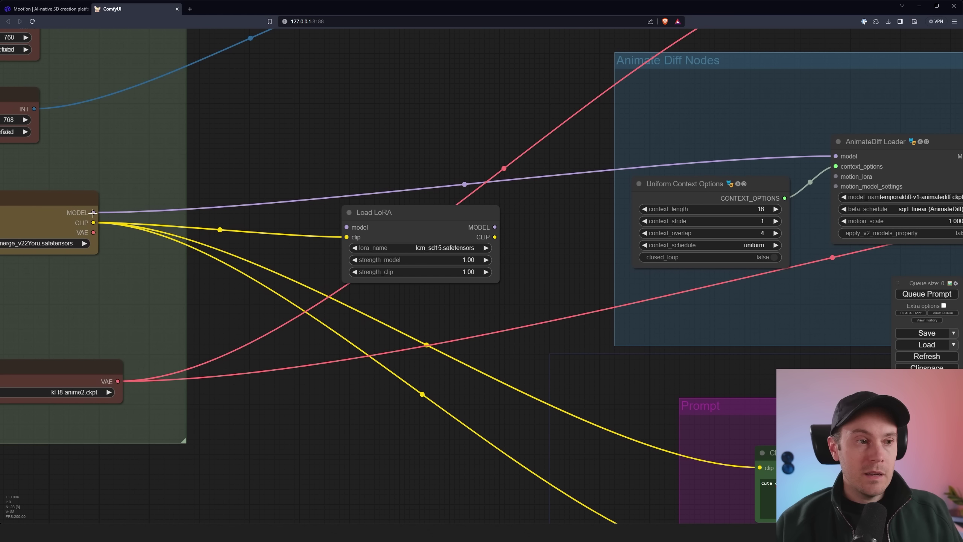
drag(93, 212, 349, 212)
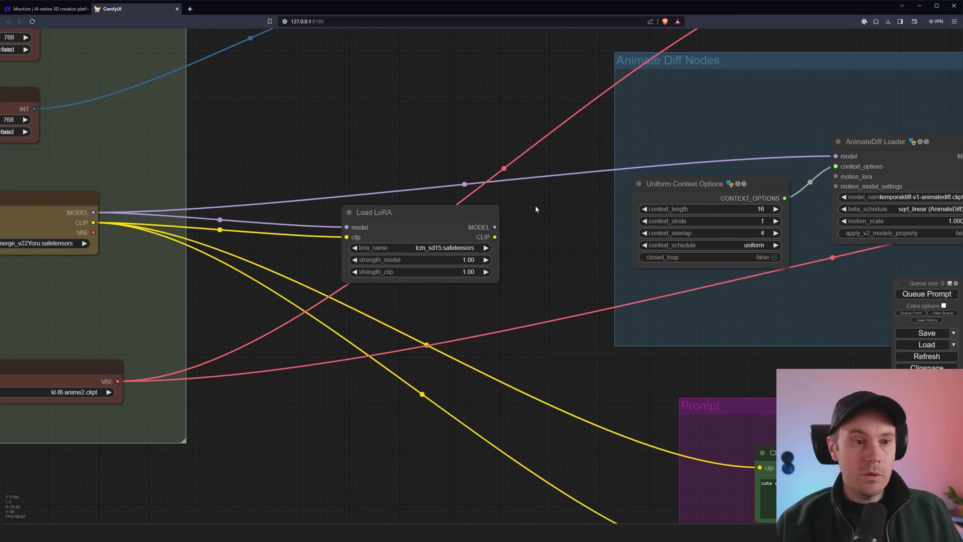
drag(494, 227, 836, 156)
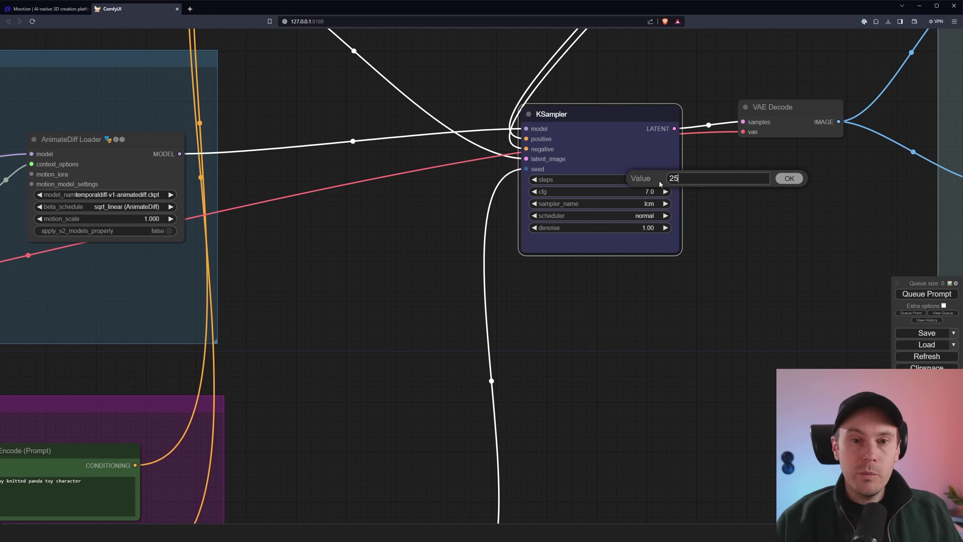
- Set KSampler to 8 steps with cfg 2.0
key(BackSpace)
key(BackSpace)
text(8)
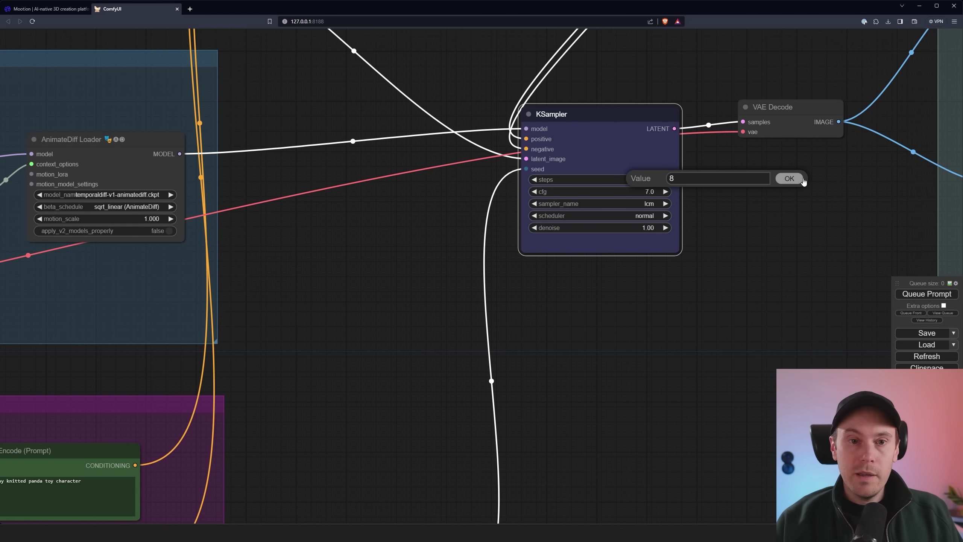
click(789, 178)
click(636, 192)
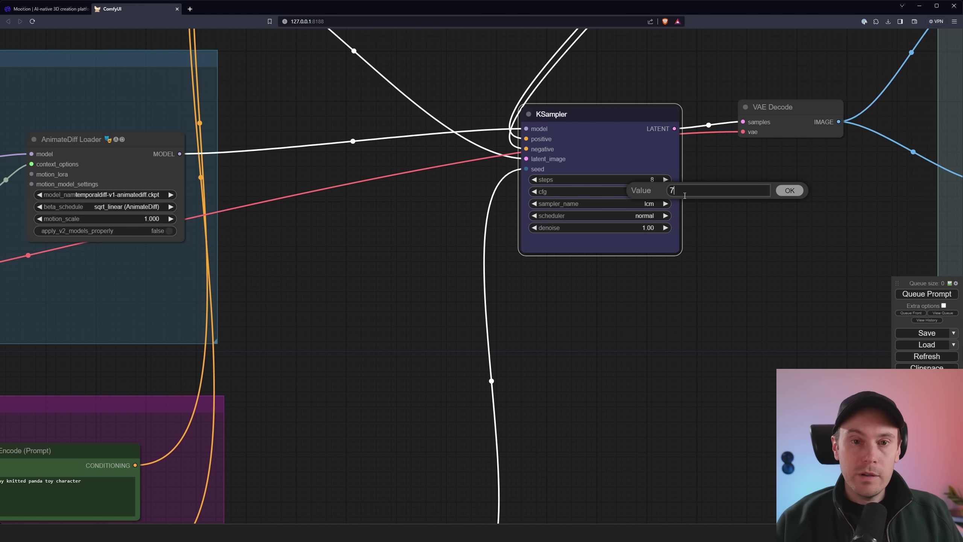
click(790, 191)
- Set Video Combine to 24 fps, video/h264-mp4 format, with pingpong turned on
scroll(755, 234, down, 3)
drag(747, 227, 499, 302)
scroll(504, 303, up, 2)
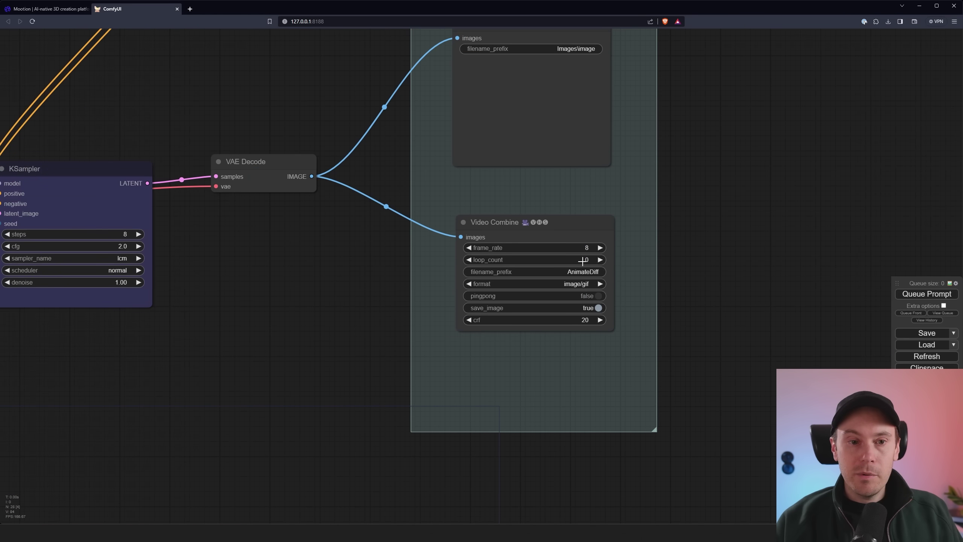
click(587, 247)
text(24)
click(720, 246)
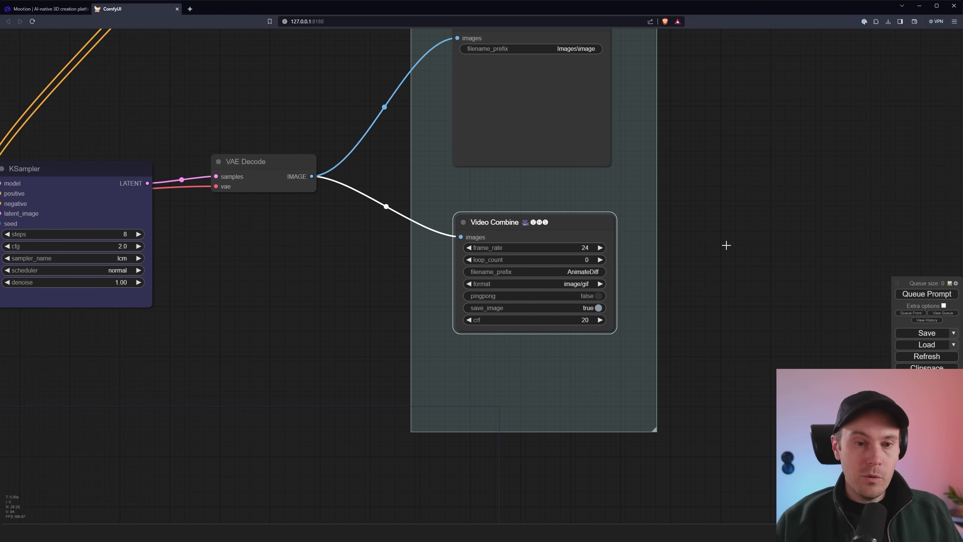
click(593, 284)
click(609, 320)
scroll(639, 327, up, 3)
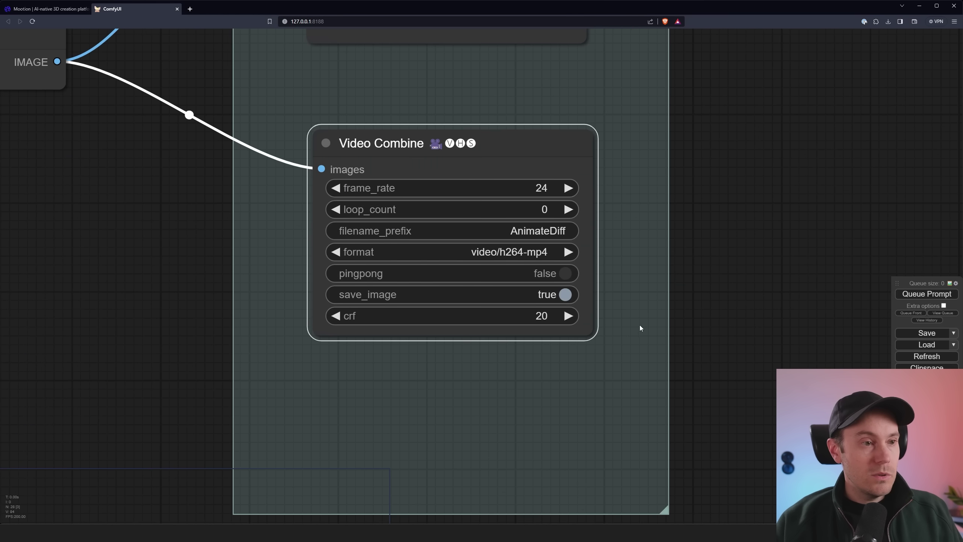
click(723, 276)
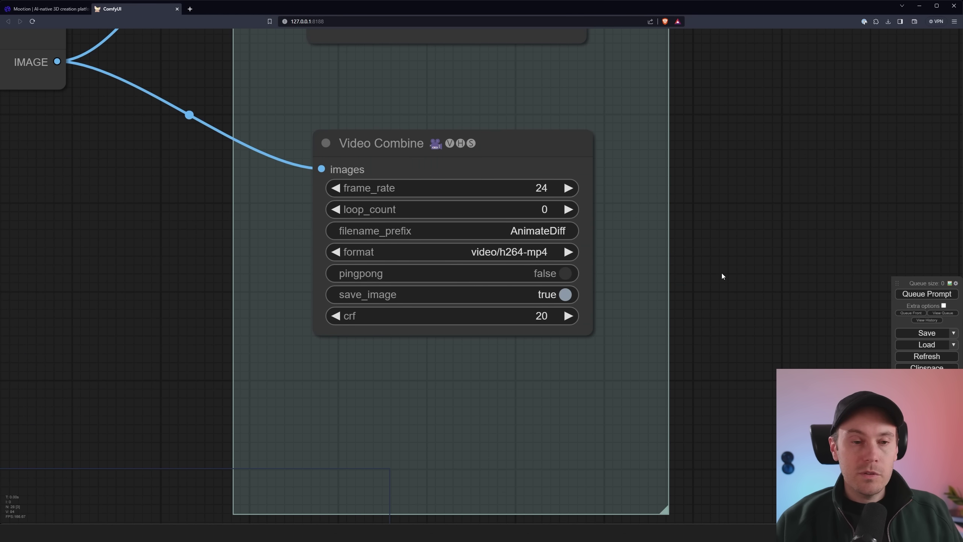
click(549, 274)
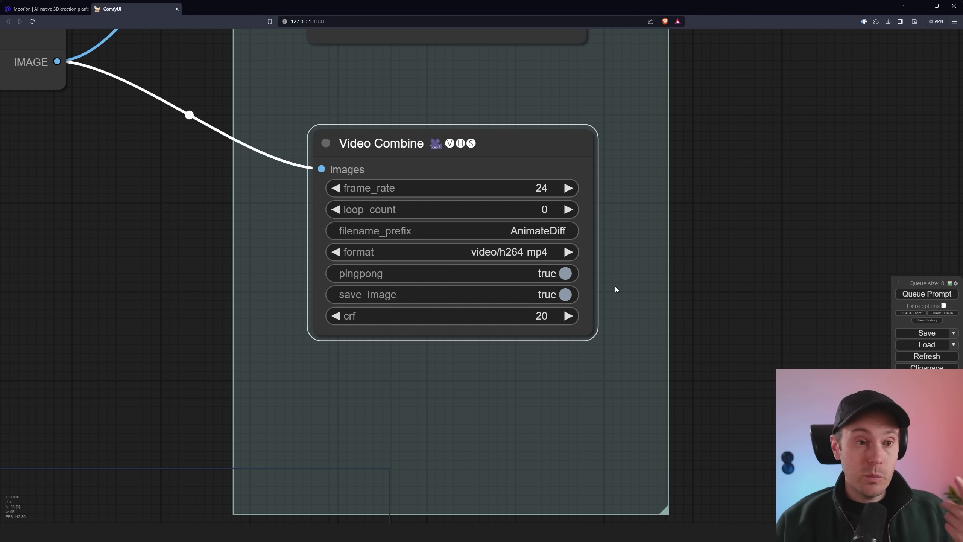
- Queue the workflow to render with Ctrl+Enter
scroll(616, 289, down, 6)
key(ctrl+Return)
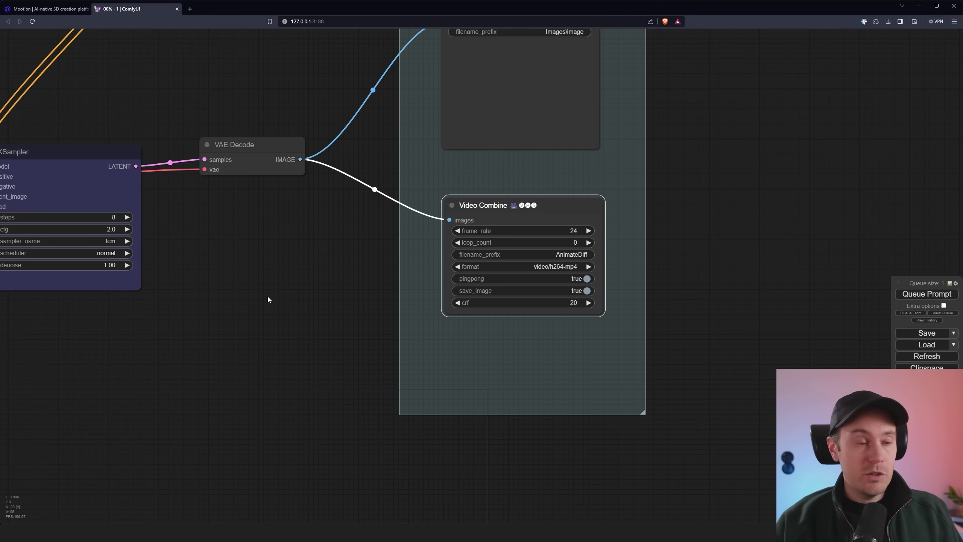
scroll(269, 300, down, 6)
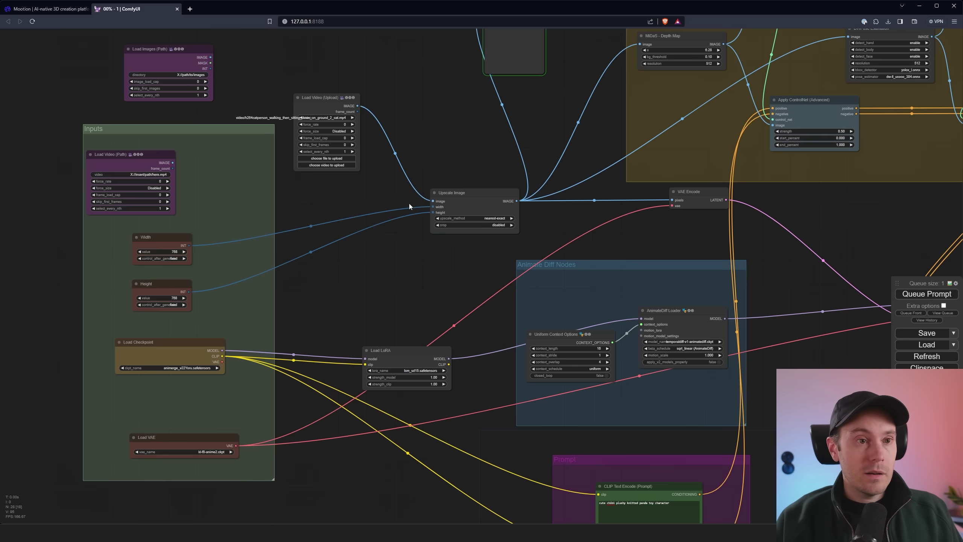
scroll(430, 126, up, 2)
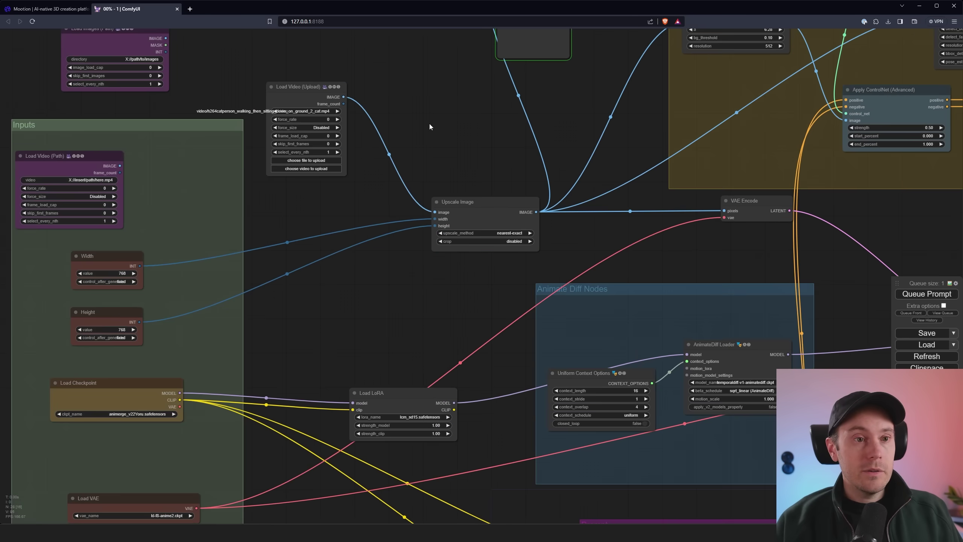
- Enlarge the frame Preview Image node in the ControlNet group and move it up-left
drag(430, 126, 203, 254)
drag(413, 178, 299, 190)
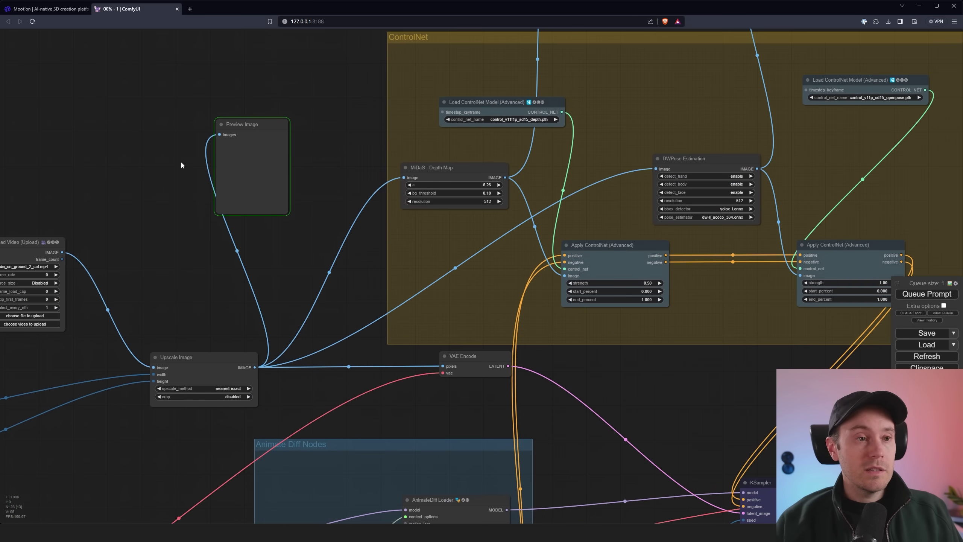
scroll(182, 162, up, 4)
drag(337, 238, 456, 344)
drag(307, 111, 170, 78)
- Zoom in on the extracted cat frames and depth-map previews as the render runs
scroll(80, 140, up, 4)
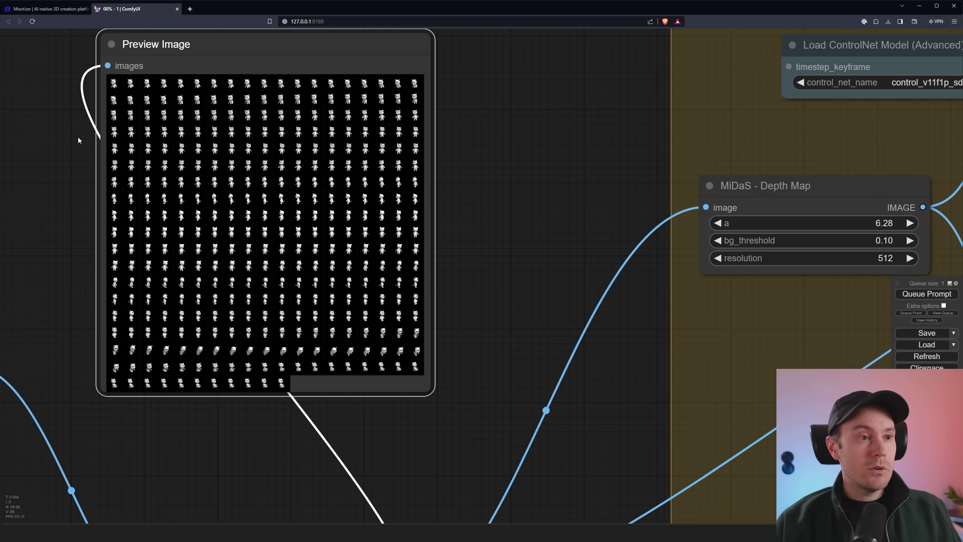
scroll(79, 140, up, 3)
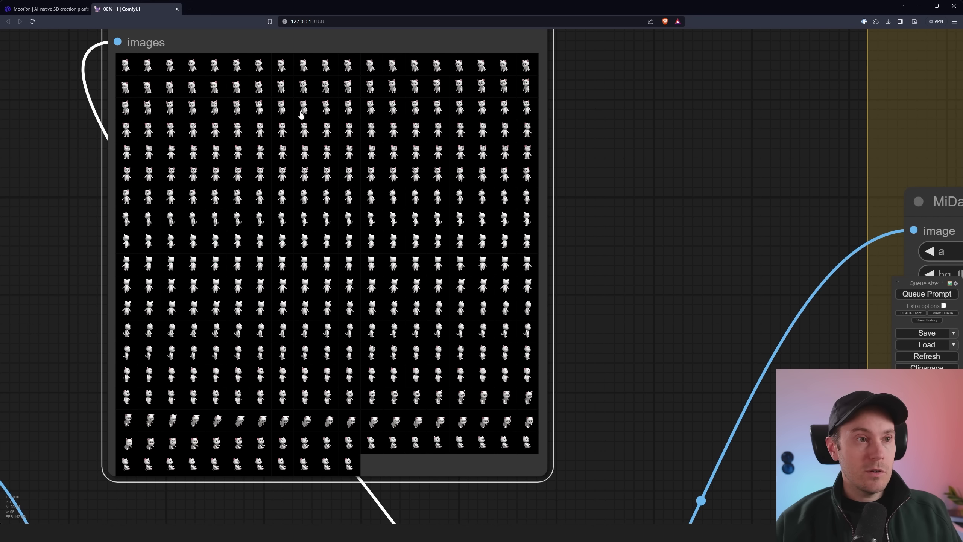
scroll(661, 289, down, 3)
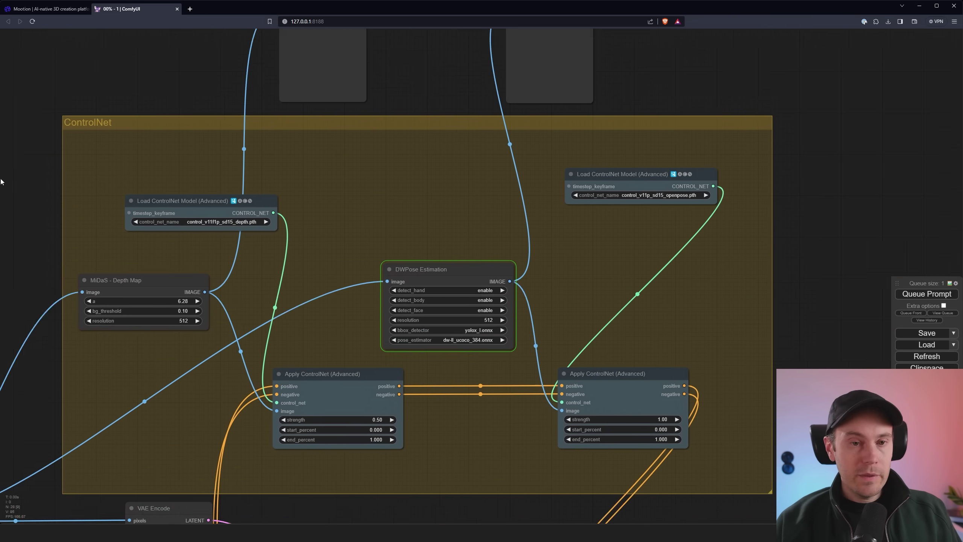
scroll(492, 135, down, 2)
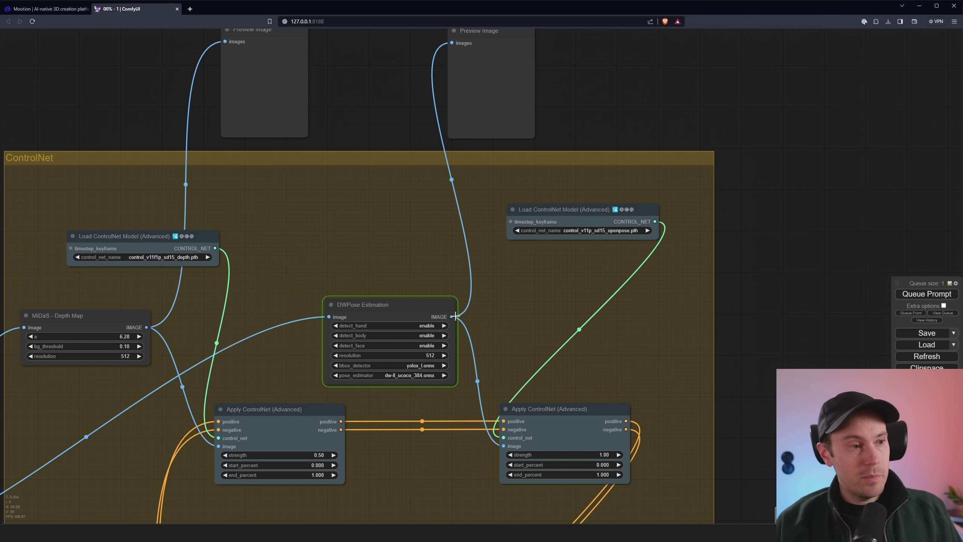
drag(591, 86, 718, 232)
scroll(532, 200, up, 5)
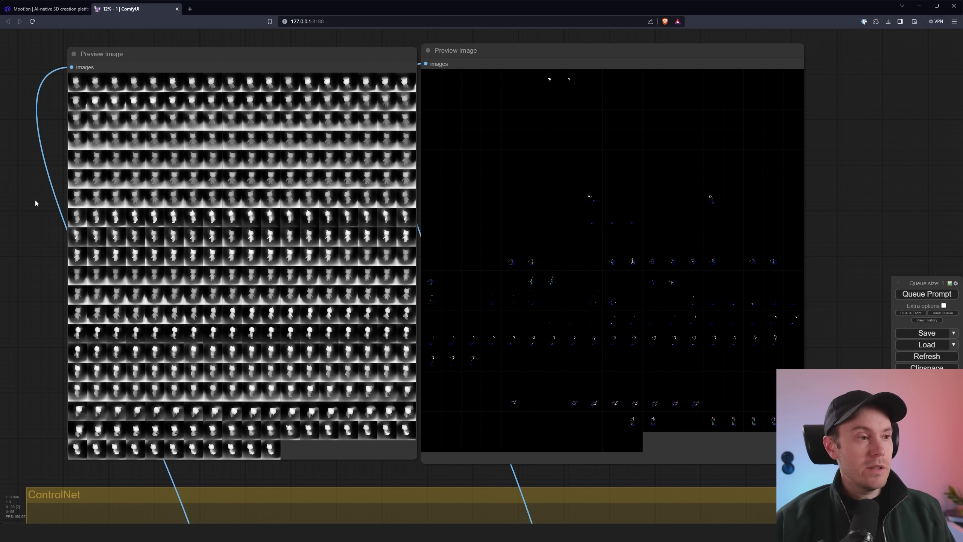
scroll(22, 161, up, 4)
drag(71, 113, 36, 187)
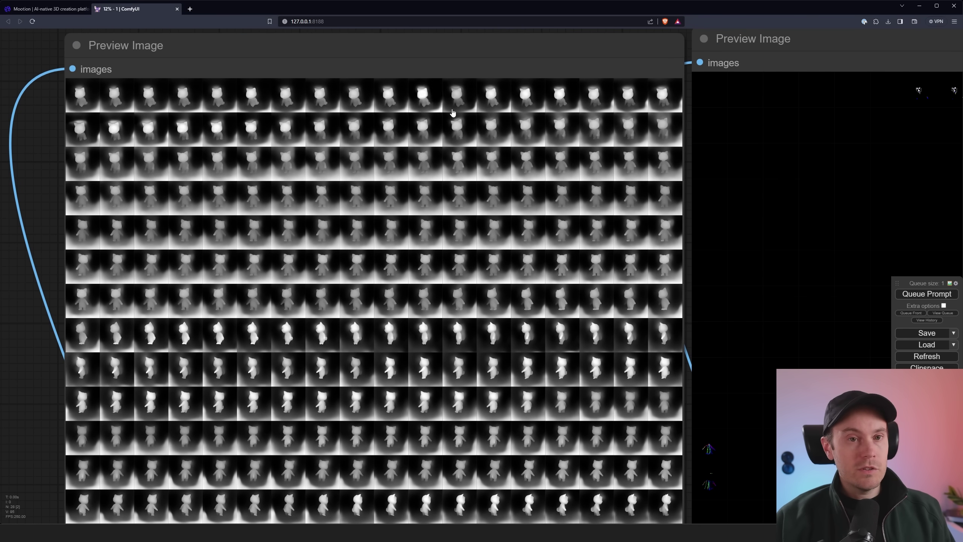
scroll(61, 329, down, 5)
scroll(744, 200, right, 5)
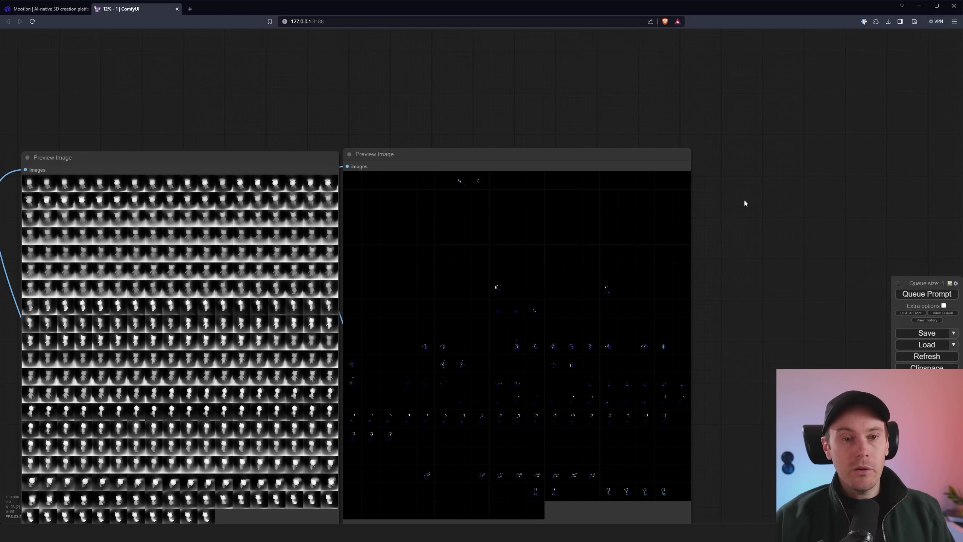
scroll(557, 212, up, 12)
scroll(512, 229, down, 3)
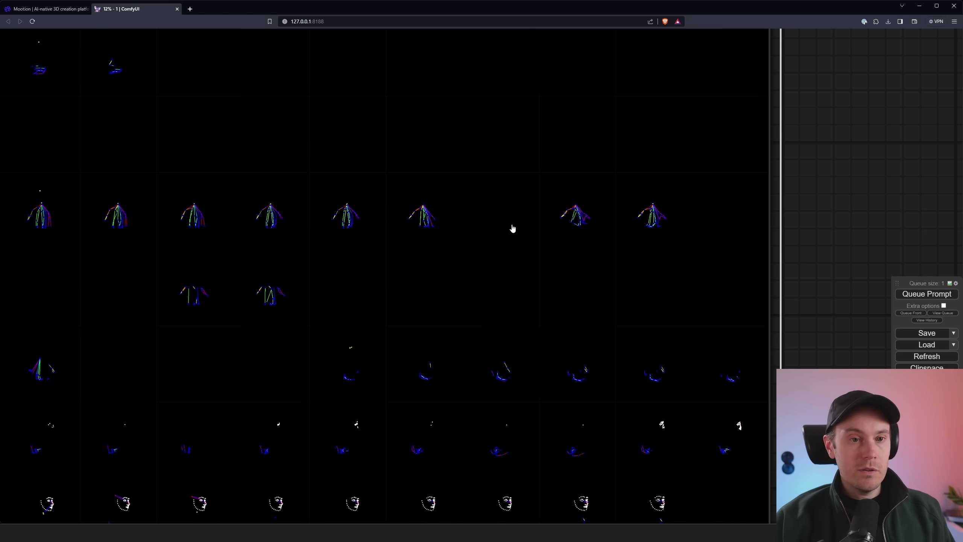
scroll(789, 221, up, 4)
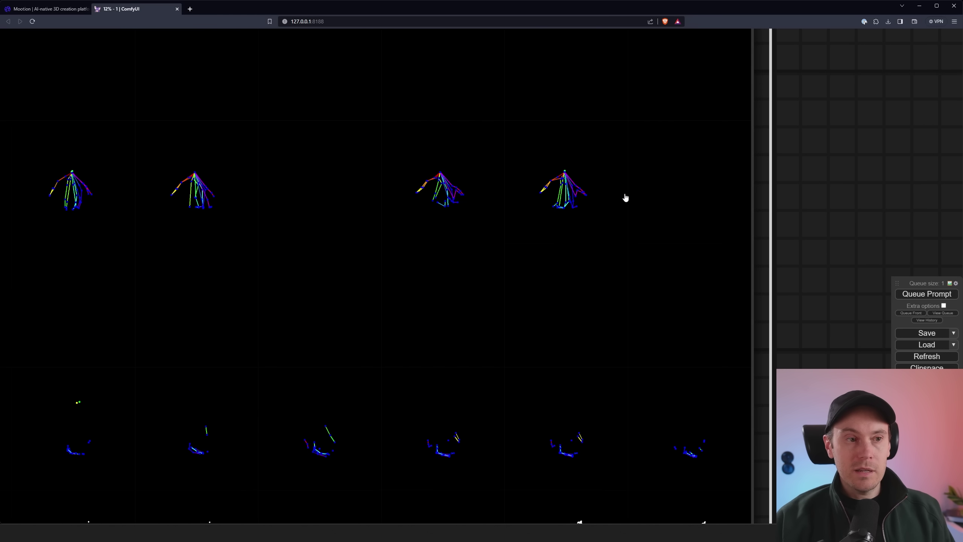
scroll(792, 211, down, 10)
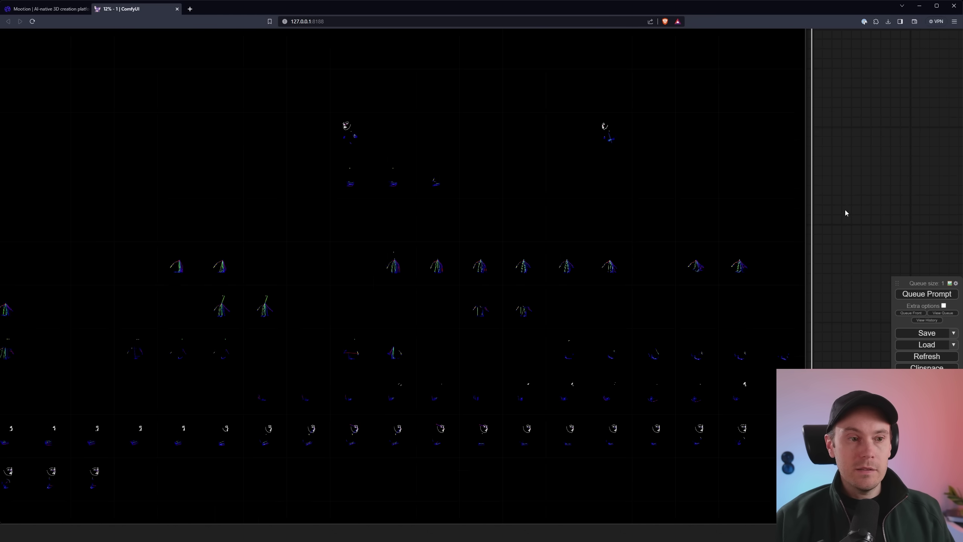
scroll(856, 208, down, 3)
scroll(768, 221, up, 4)
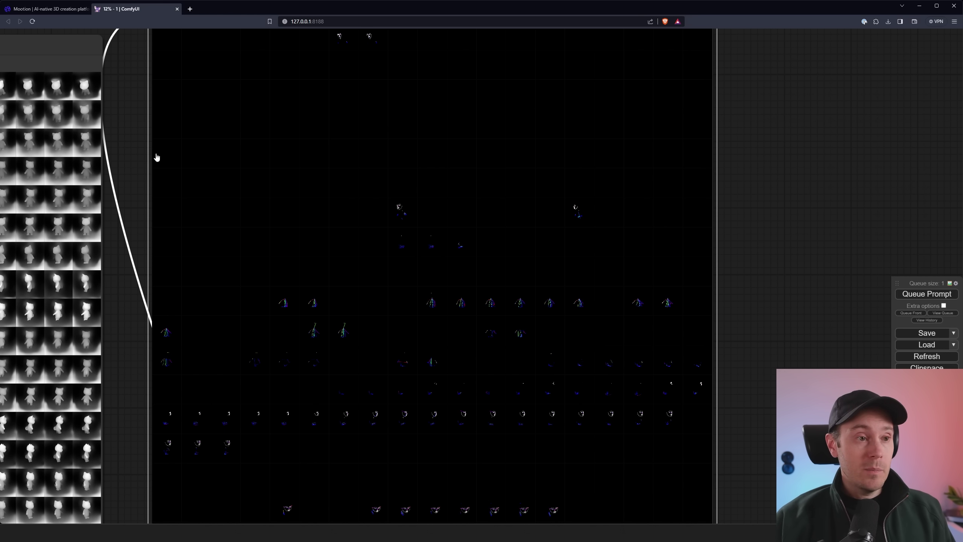
drag(157, 142, 739, 133)
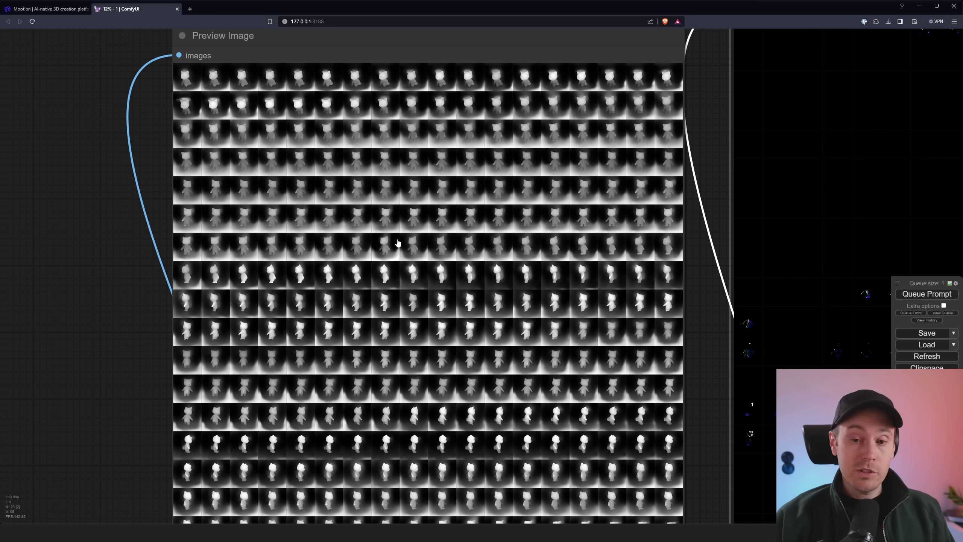
scroll(739, 411, down, 3)
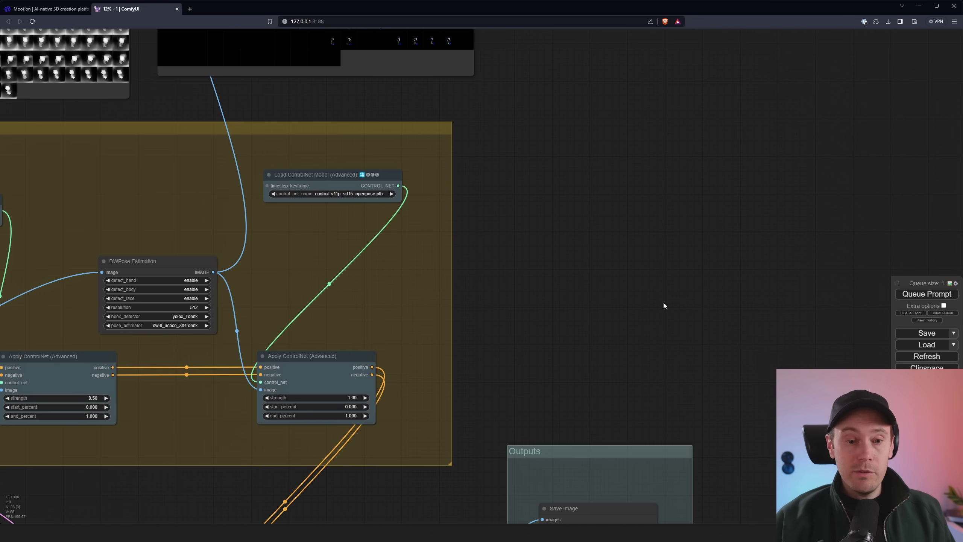
drag(897, 283, 542, 132)
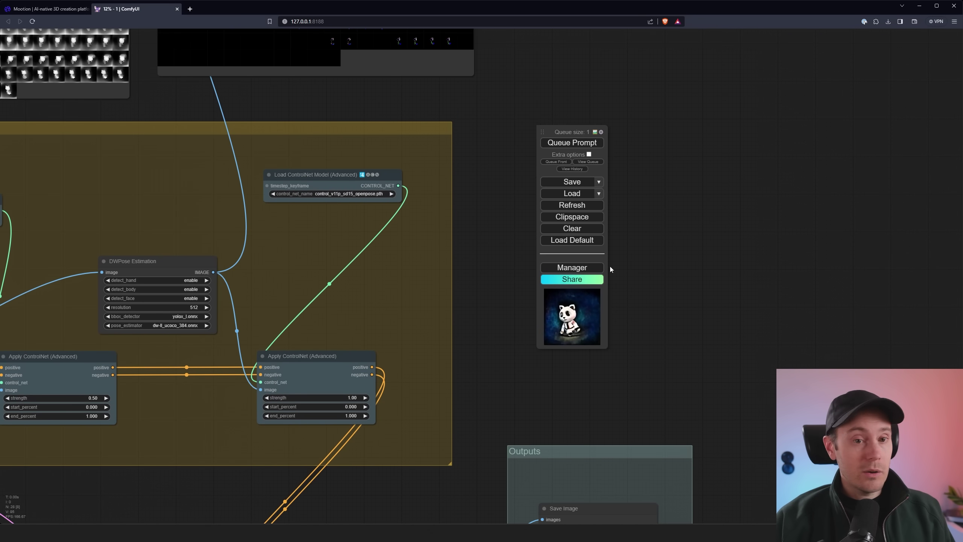
scroll(644, 326, up, 5)
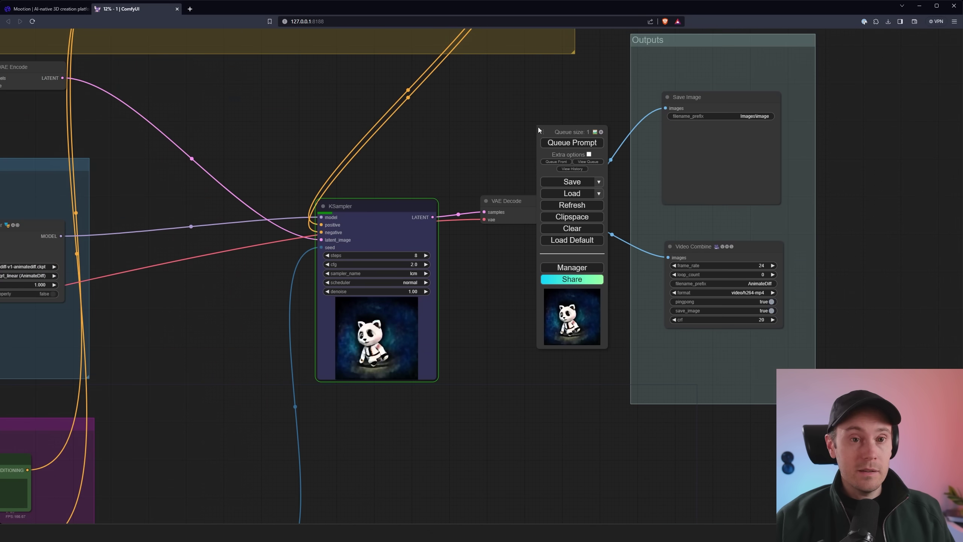
drag(541, 131, 895, 138)
scroll(466, 339, up, 5)
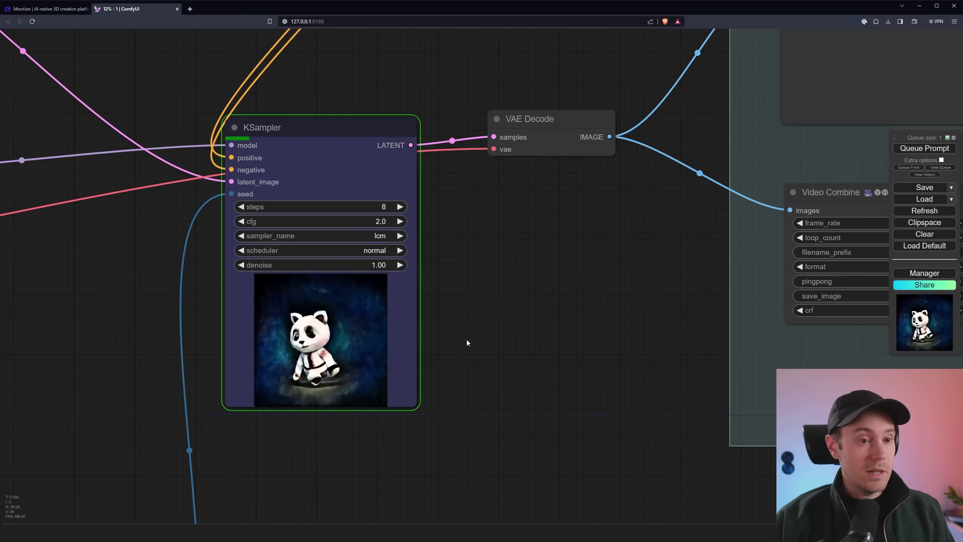
scroll(614, 317, up, 4)
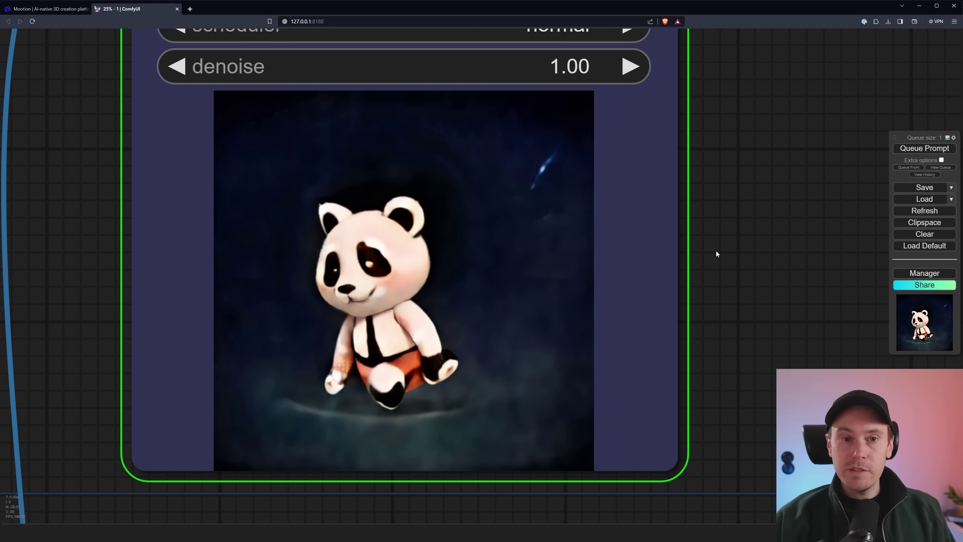
scroll(282, 145, down, 10)
scroll(300, 167, up, 7)
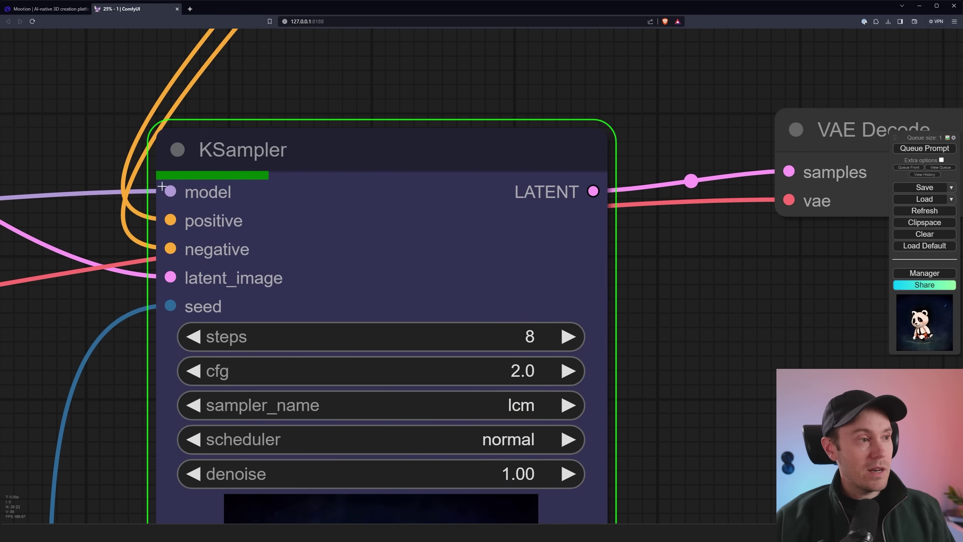
scroll(70, 129, down, 3)
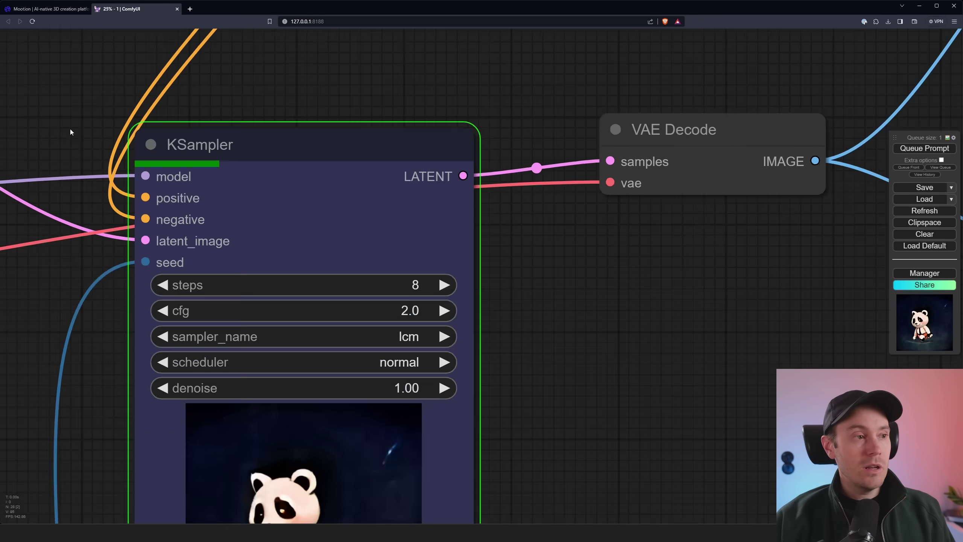
scroll(73, 126, down, 10)
drag(39, 87, 575, 139)
drag(219, 106, 311, 265)
scroll(402, 252, up, 8)
scroll(402, 252, down, 8)
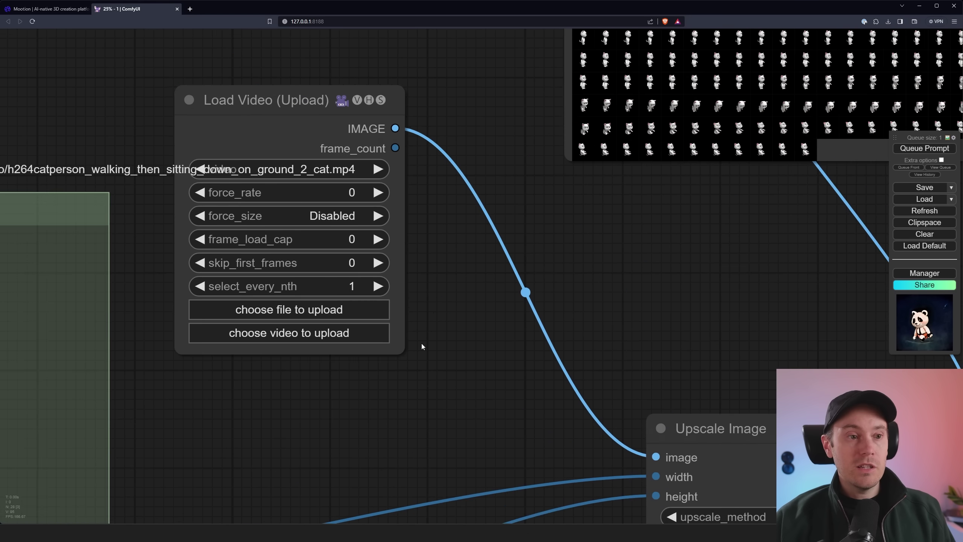
scroll(420, 343, up, 5)
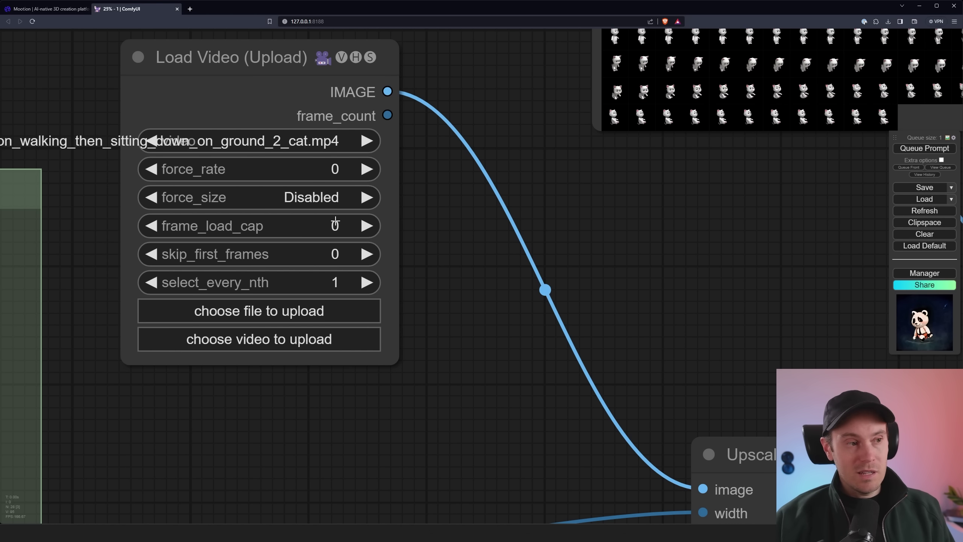
scroll(460, 335, down, 8)
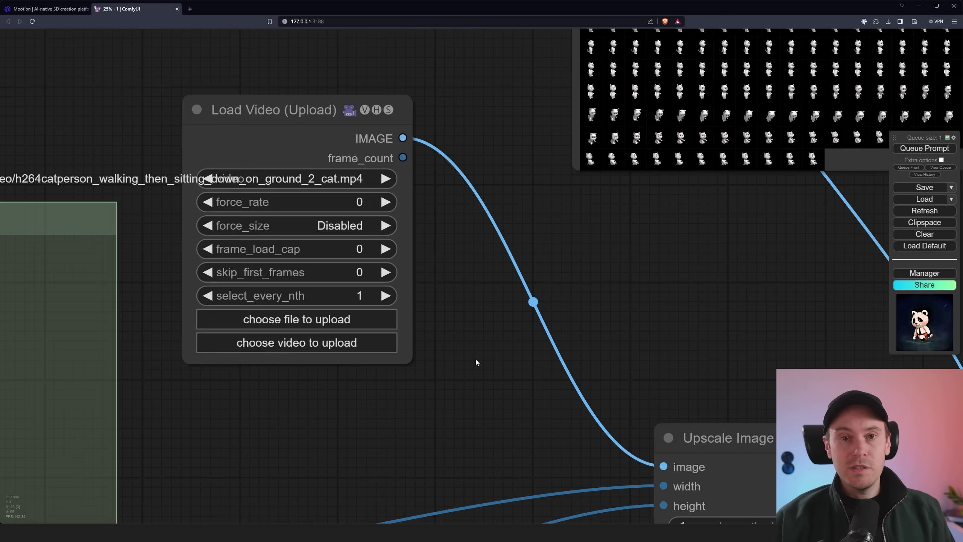
drag(623, 344, 549, 255)
scroll(546, 258, up, 7)
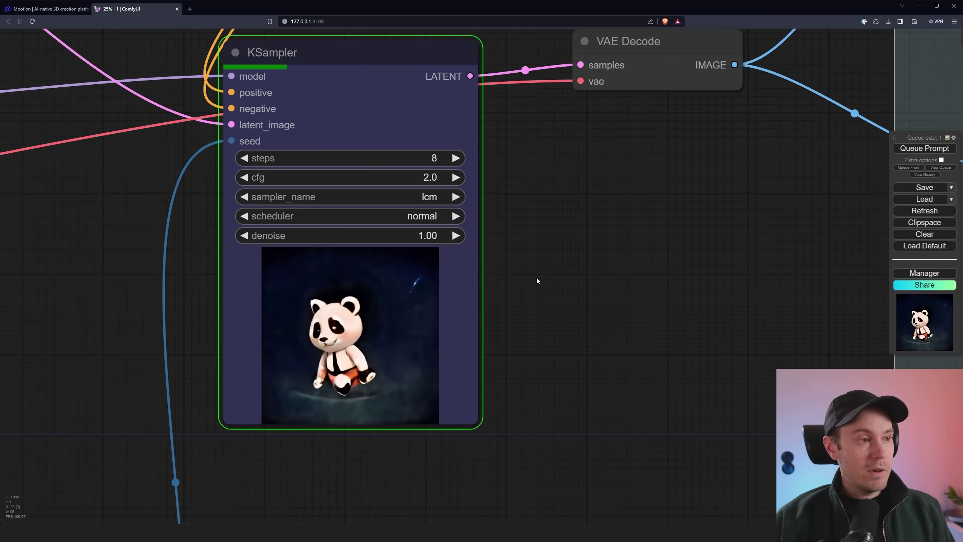
- Recentre the view on the sampler while the knitted panda render finishes
drag(531, 309, 552, 304)
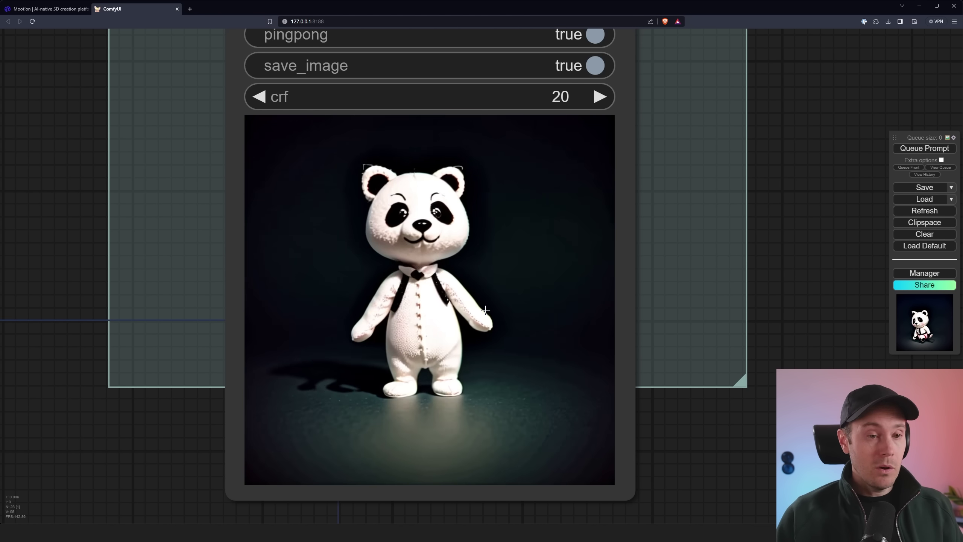
- Play the Mootion ballerina dancing bot video in Discord's creation-1 channel, then return to ComfyUI
key(alt+Tab)
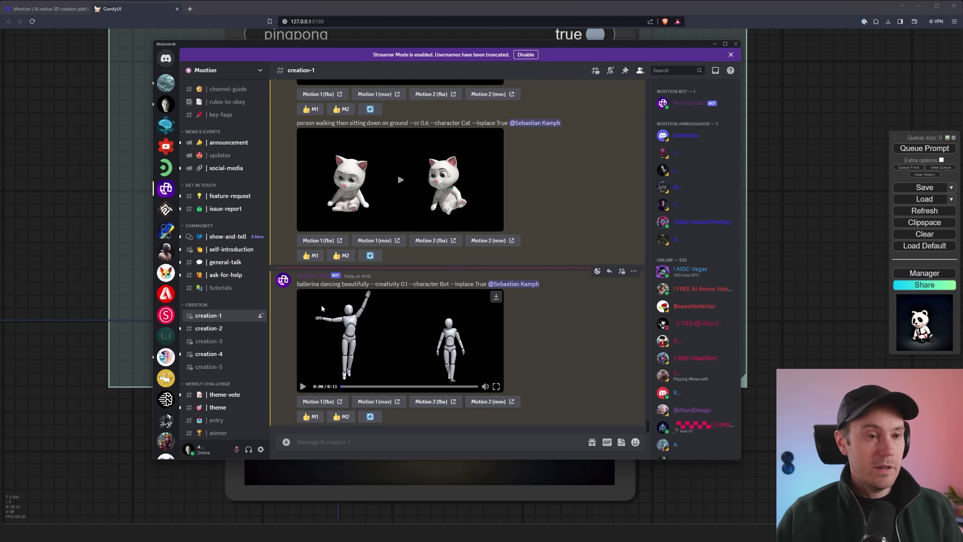
click(302, 386)
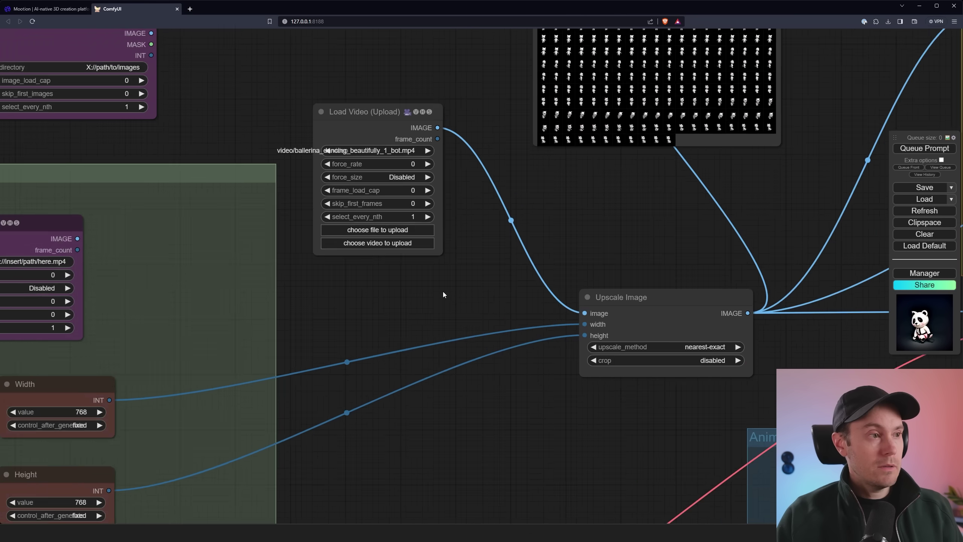
scroll(492, 245, up, 3)
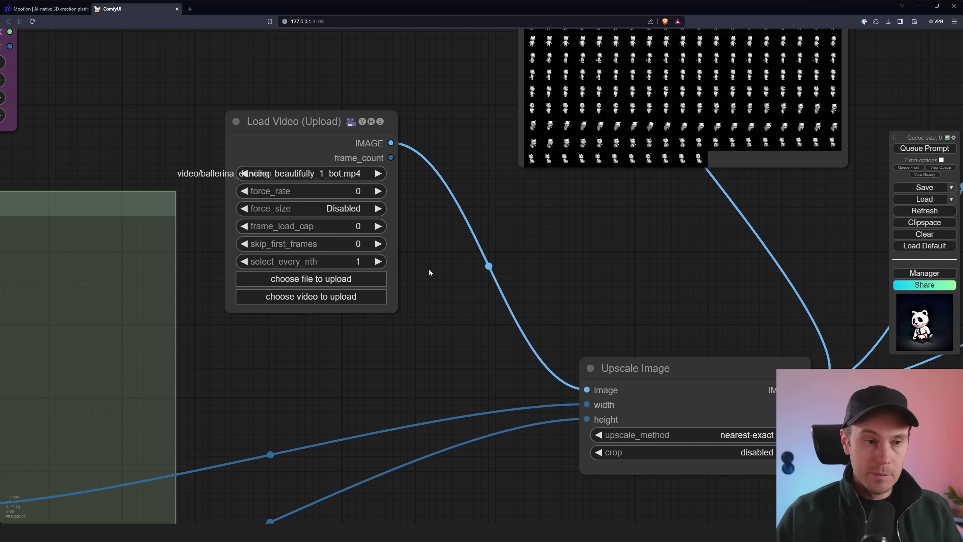
- Set Load Video's select_every_nth to 2 for the ballerina clip
click(378, 261)
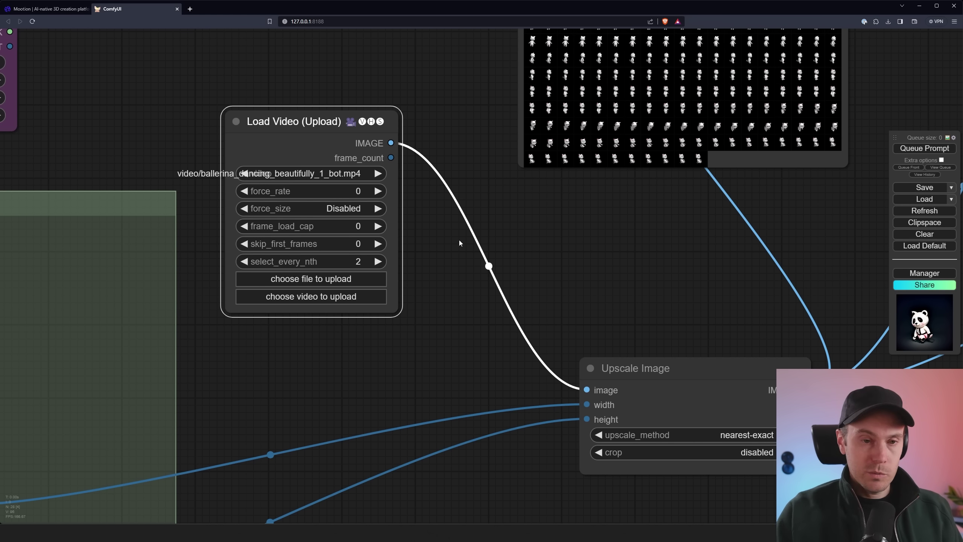
scroll(588, 269, down, 3)
drag(575, 272, 203, 179)
- Replace the positive prompt with '1girl ballerina dancing inside majestic castle ballroom, beautiful lighting, masterpiece golden hour'
scroll(198, 250, up, 8)
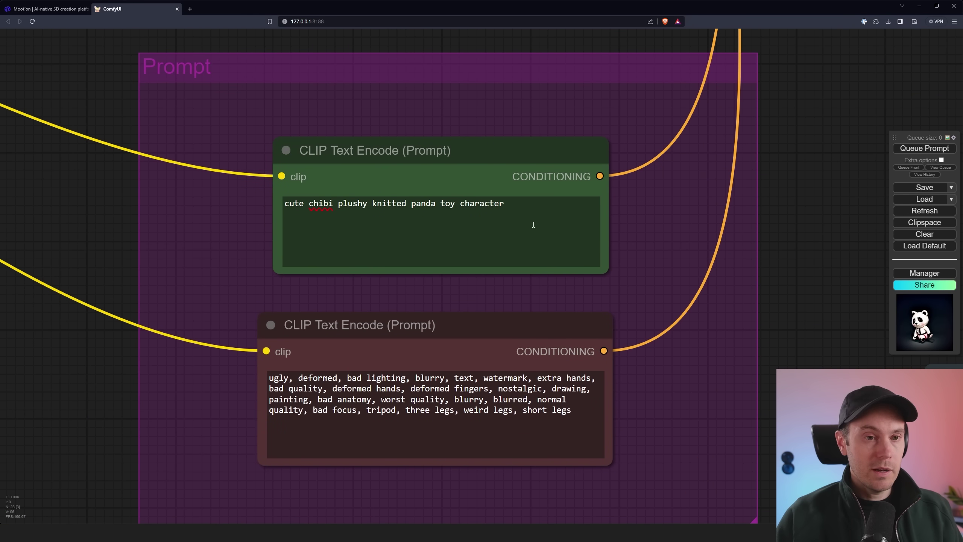
drag(533, 224, 209, 209)
drag(303, 212, 283, 207)
text(1girl b)
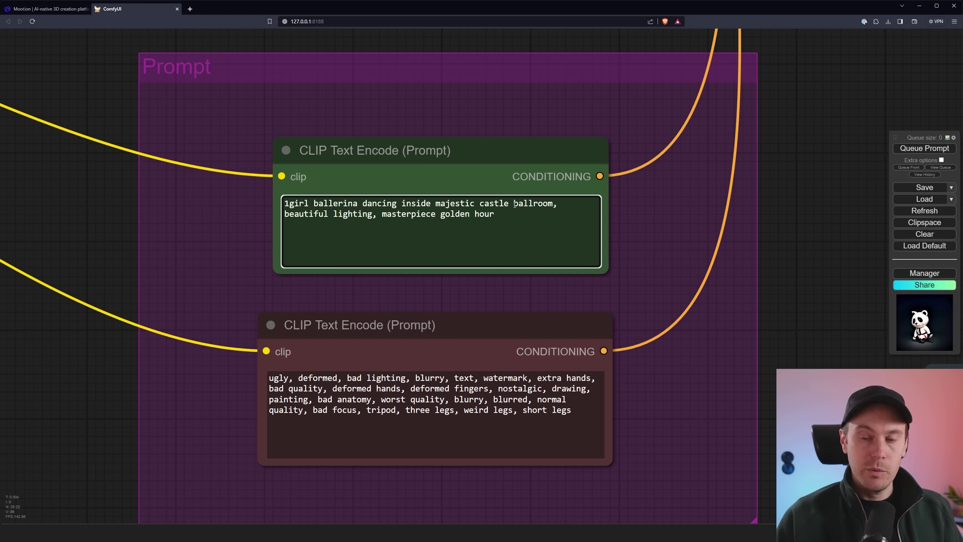
scroll(106, 93, down, 8)
drag(107, 94, 341, 231)
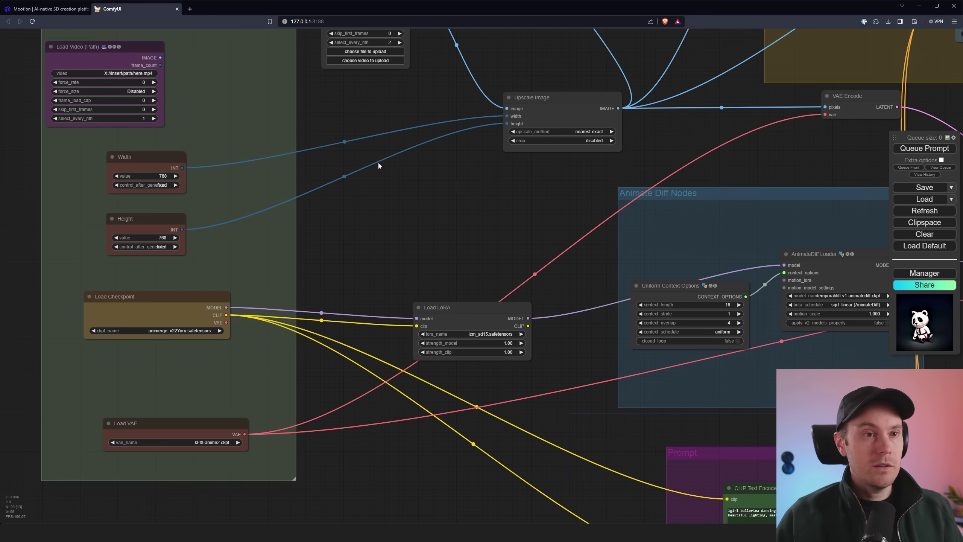
- Adjust the Load Video frame_load_cap to limit how many frames load
scroll(378, 165, up, 10)
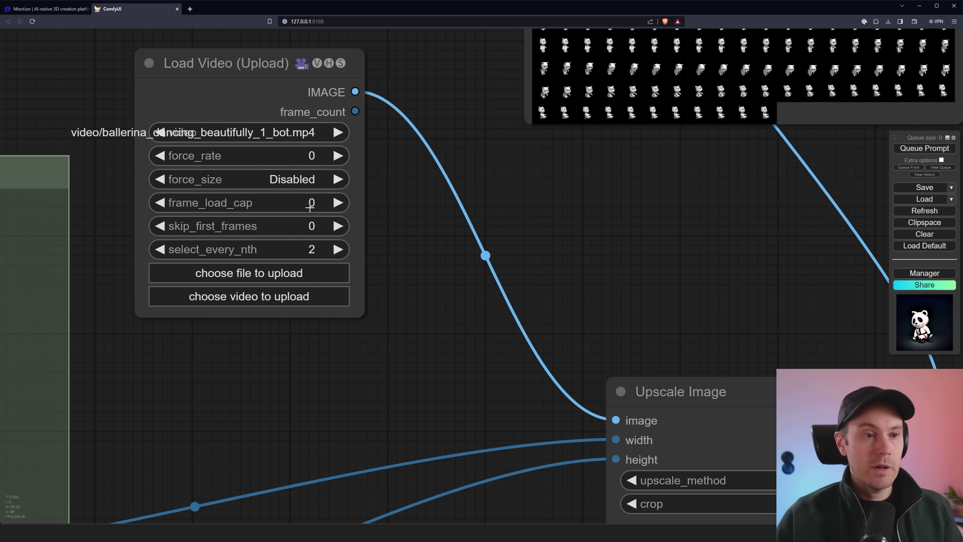
drag(309, 207, 316, 207)
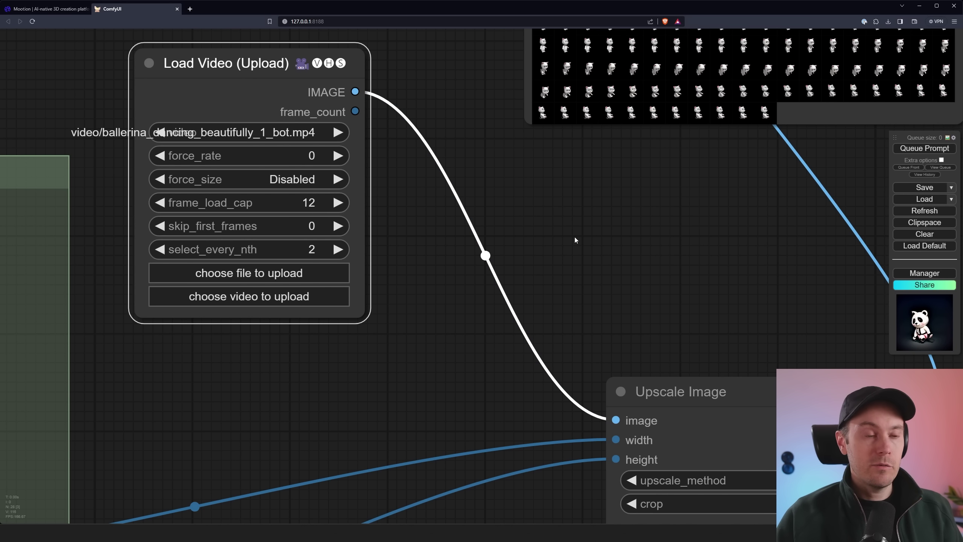
scroll(576, 239, down, 4)
scroll(652, 229, down, 2)
- Inspect the MiDaS depth and DWPose preview grids of the dancer as the render completes
drag(652, 228, 573, 280)
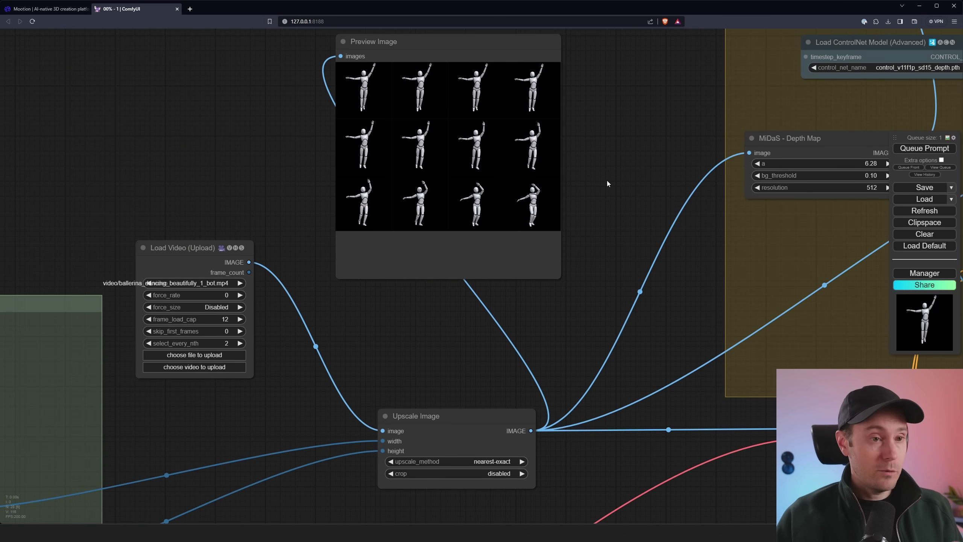
scroll(607, 178, up, 4)
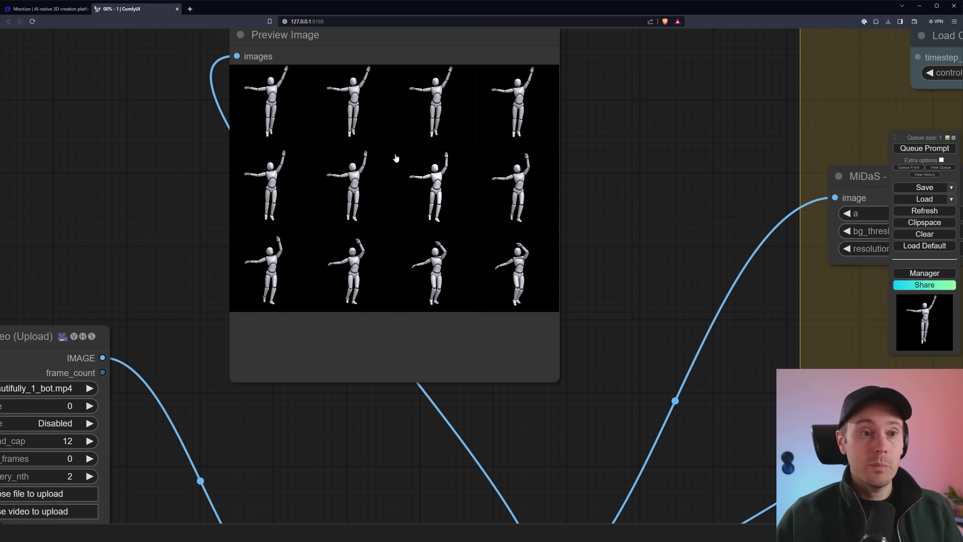
drag(659, 162, 392, 181)
scroll(391, 181, down, 2)
scroll(416, 154, down, 4)
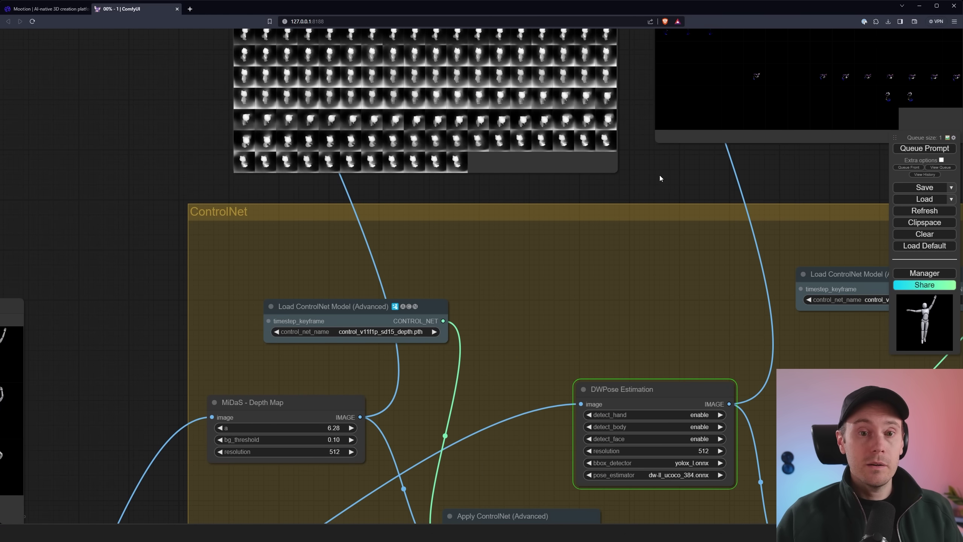
scroll(612, 236, up, 5)
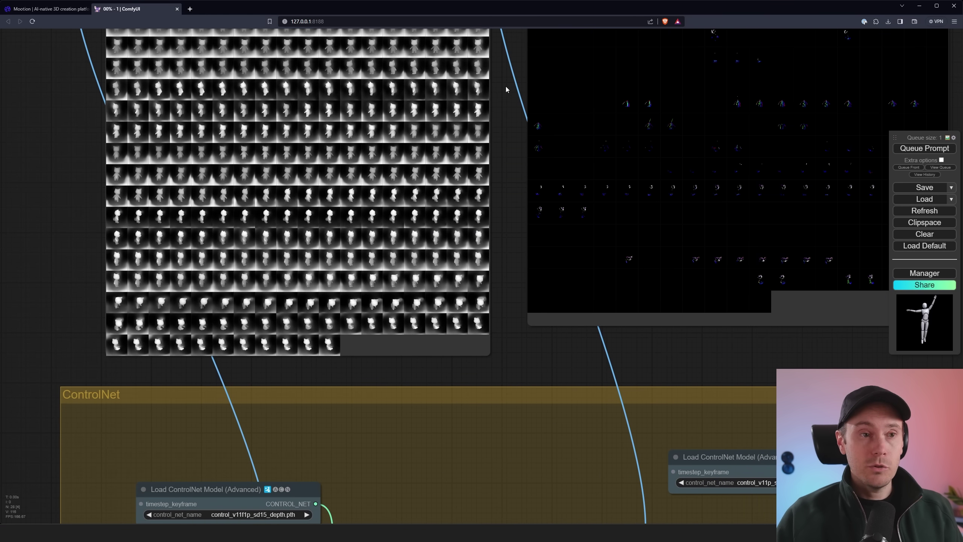
drag(506, 89, 447, 227)
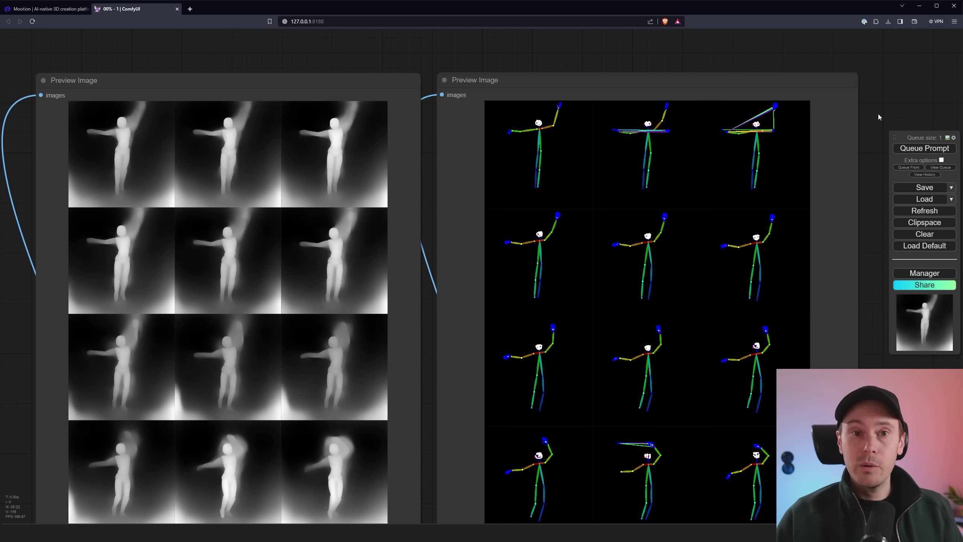
scroll(673, 327, down, 2)
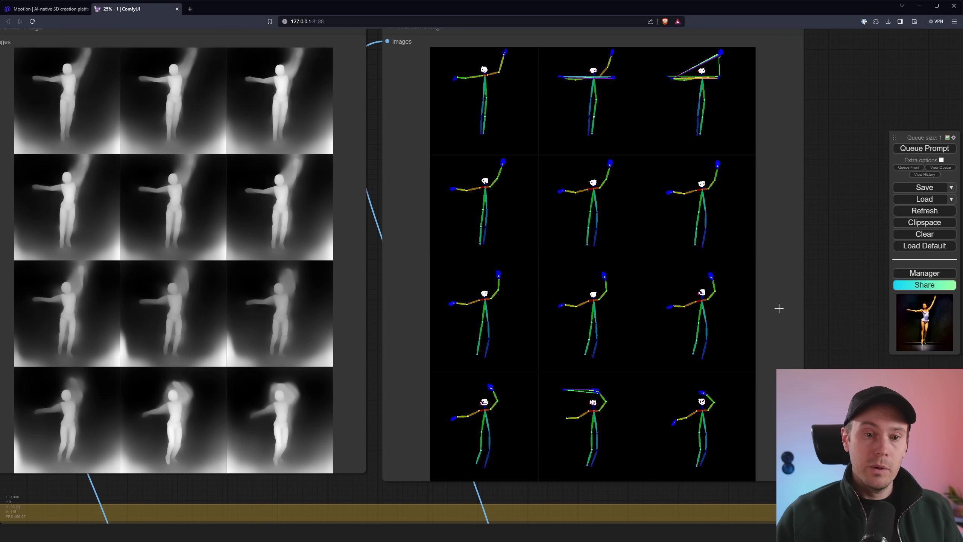
scroll(779, 308, up, 2)
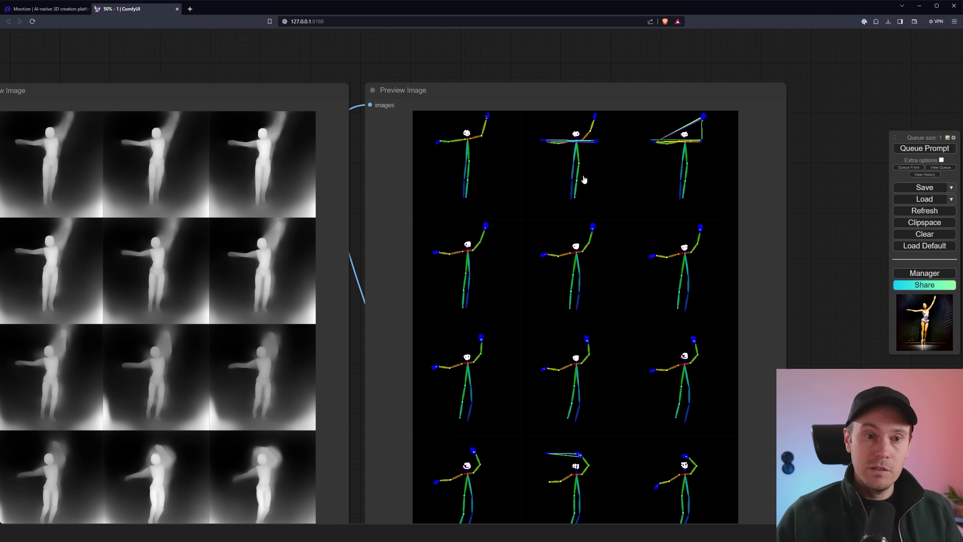
scroll(519, 335, down, 5)
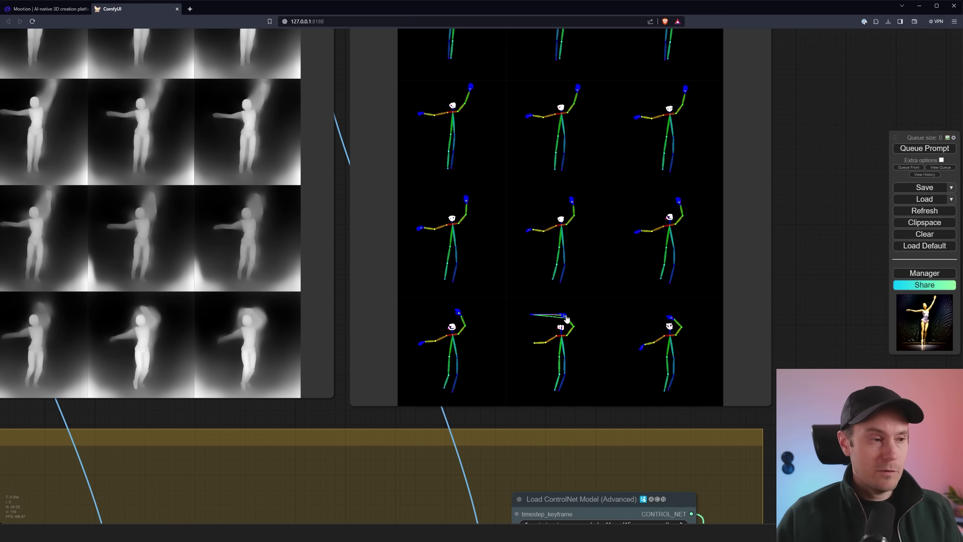
scroll(778, 197, down, 3)
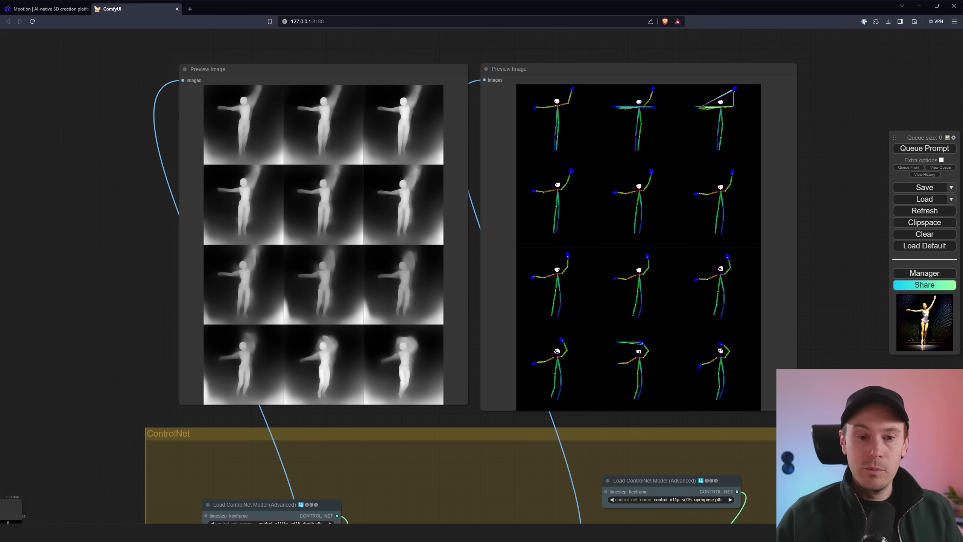
drag(682, 516, 544, 226)
drag(623, 384, 368, 253)
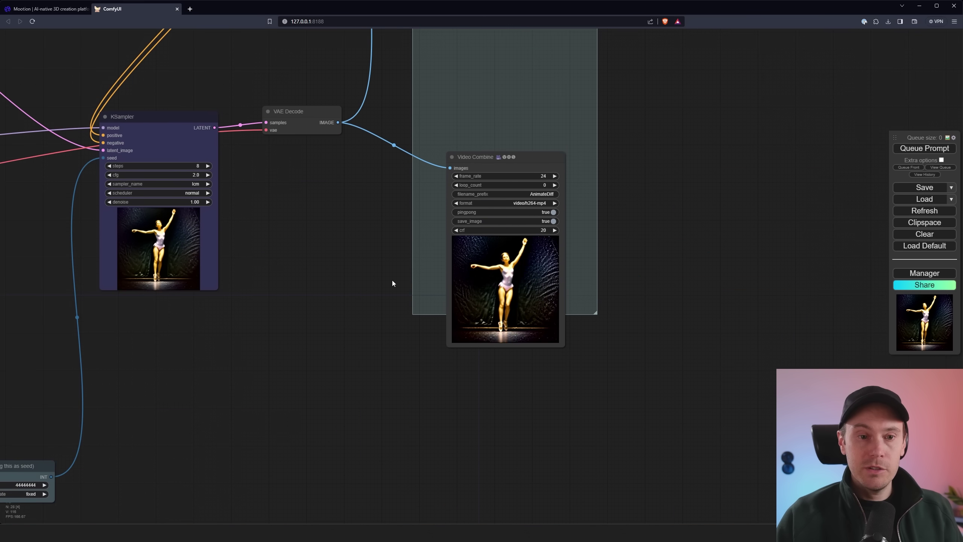
scroll(392, 278, up, 3)
scroll(392, 272, up, 1)
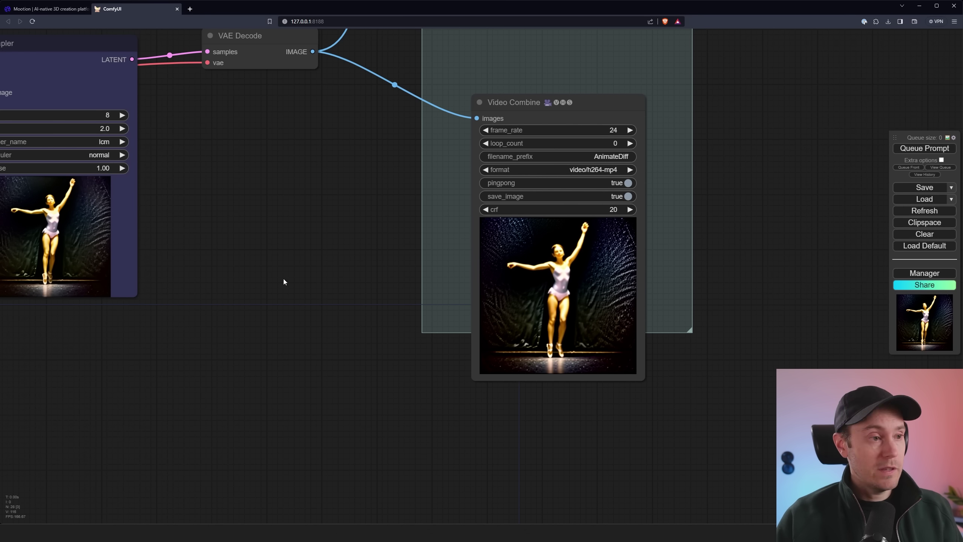
scroll(283, 278, down, 4)
drag(17, 183, 909, 344)
scroll(220, 192, up, 4)
- Re-queue the ballerina workflow with Ctrl+Enter and watch the new Video Combine output
click(352, 206)
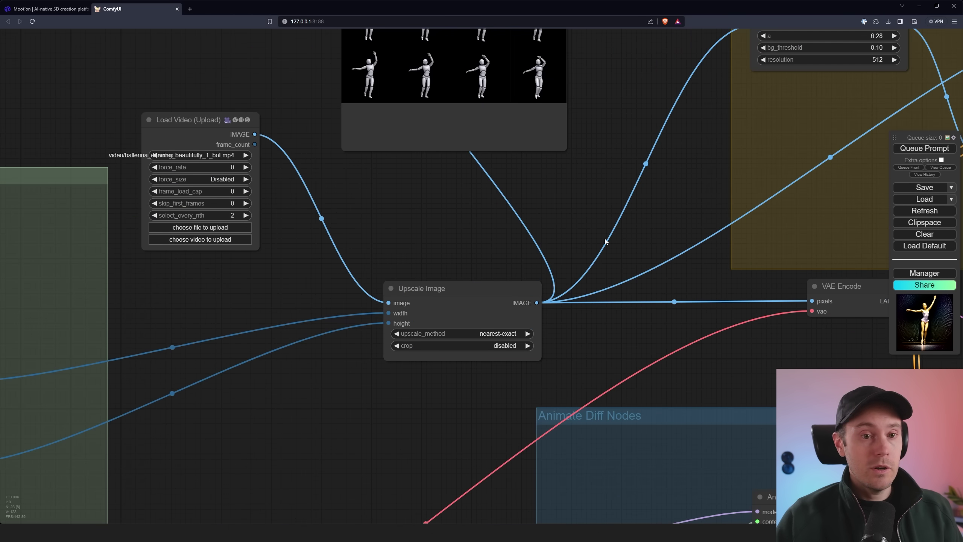
drag(644, 243, 493, 199)
drag(797, 341, 266, 208)
drag(763, 385, 379, 271)
key(ctrl+Return)
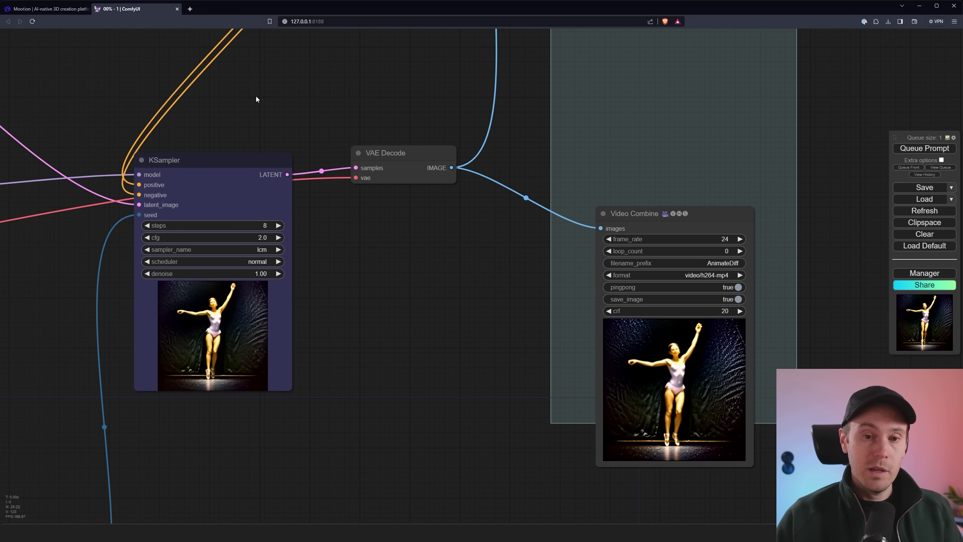
scroll(670, 388, up, 6)
scroll(670, 389, down, 5)
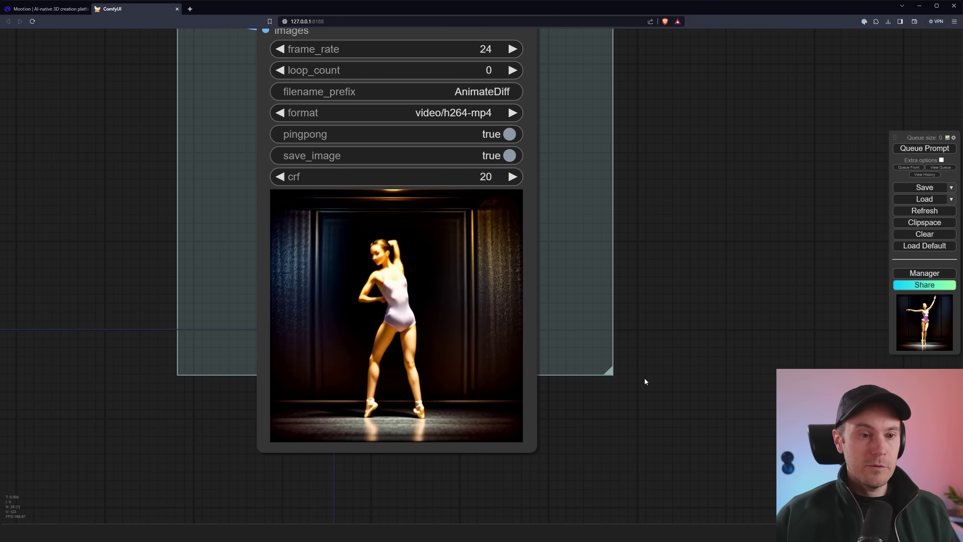
drag(629, 364, 559, 349)
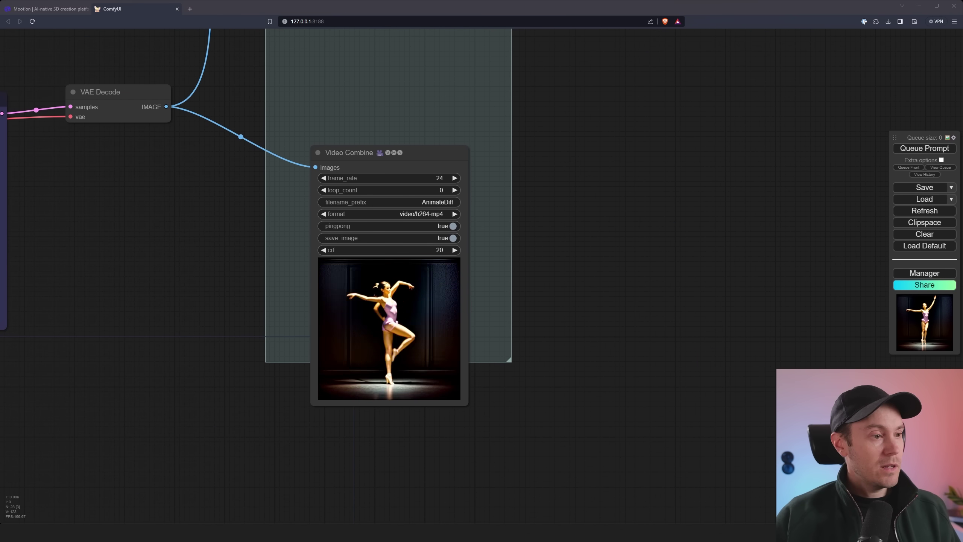
- Play ballerina_dancing_beautifully_1_bot.mp4 in VLC beside the generated animation, then return to ComfyUI
key(alt+Tab)
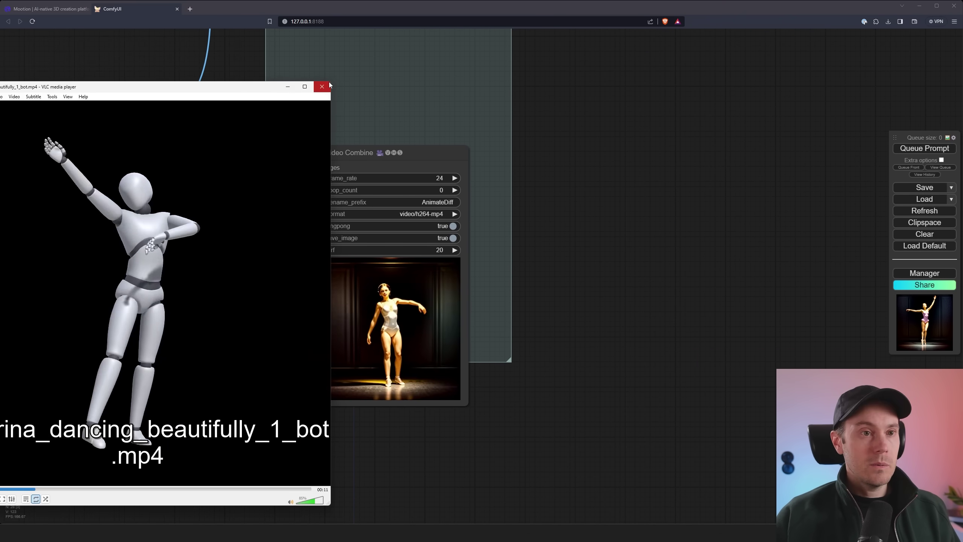
drag(244, 88, 195, 214)
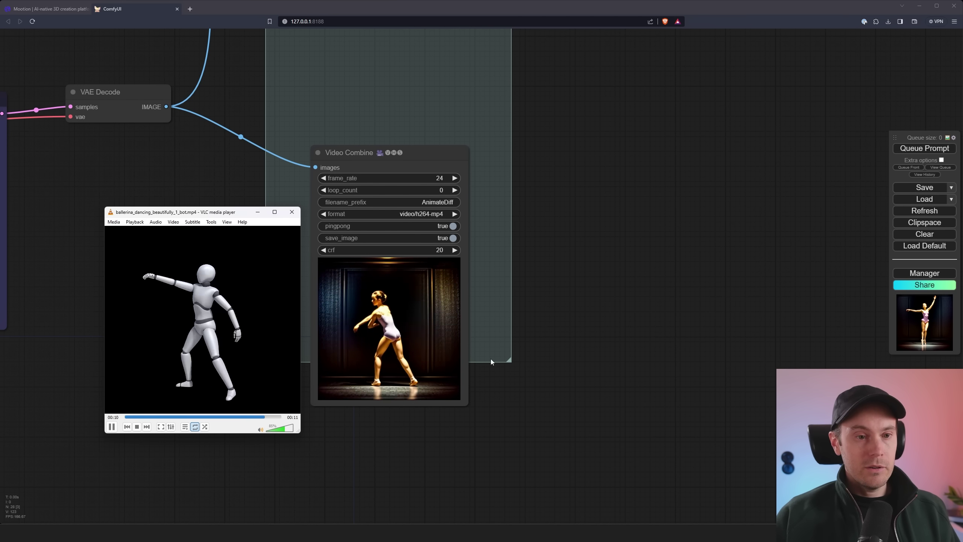
click(609, 356)
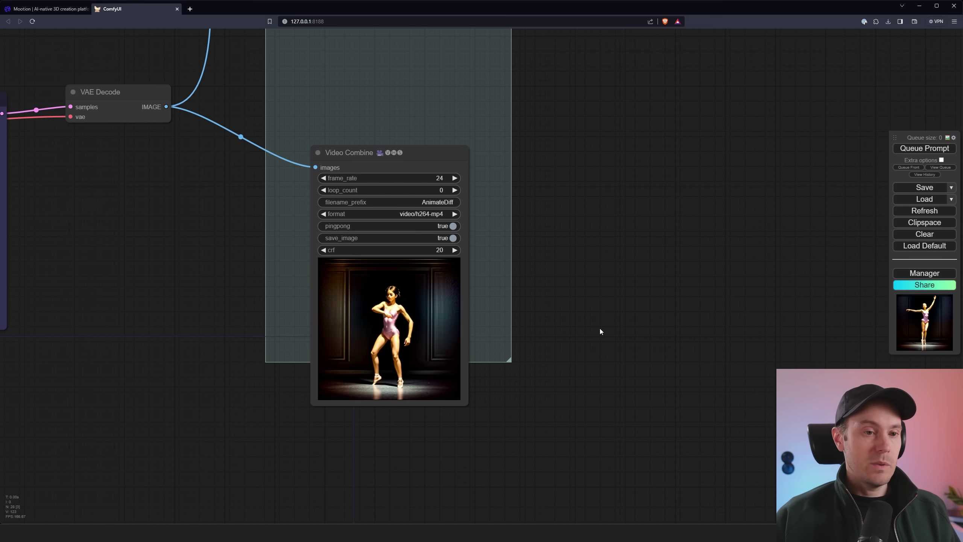
scroll(600, 328, down, 3)
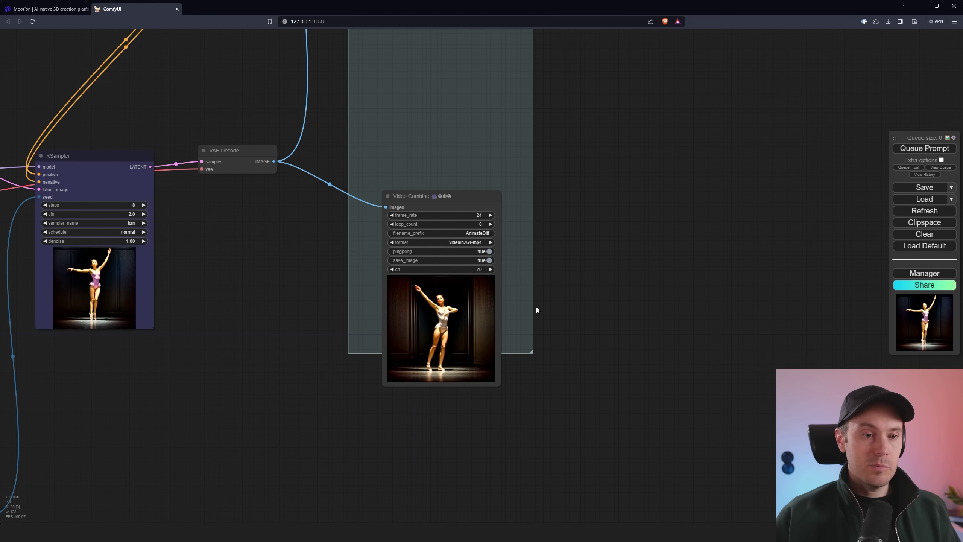
scroll(253, 242, down, 4)
- Set the KSampler to euler_ancestral with 30 steps and cfg 7.0
drag(69, 122, 468, 213)
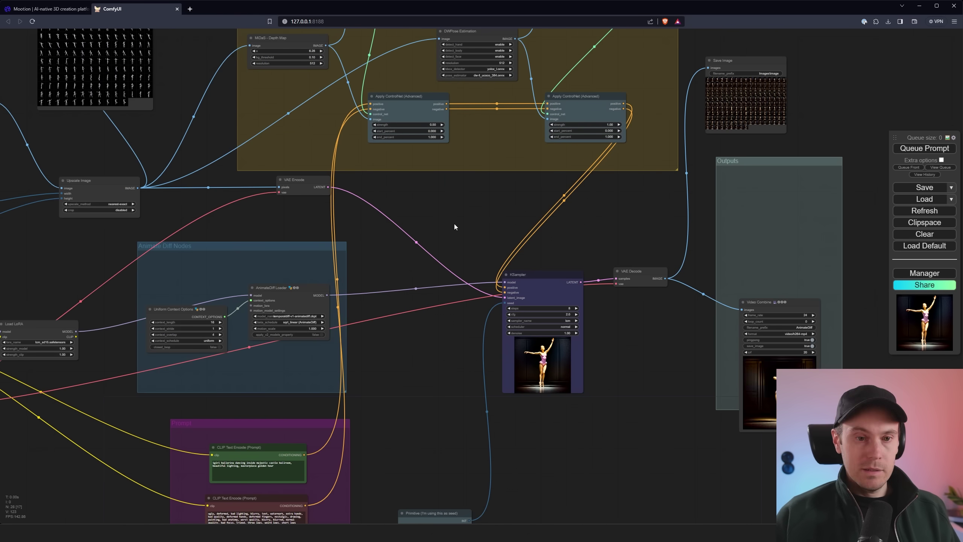
scroll(586, 322, up, 13)
click(478, 302)
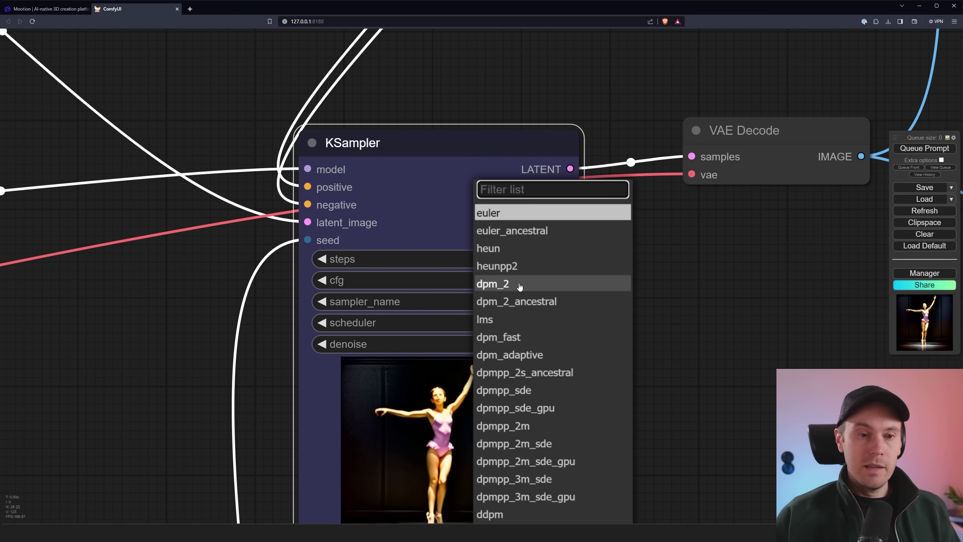
key(Escape)
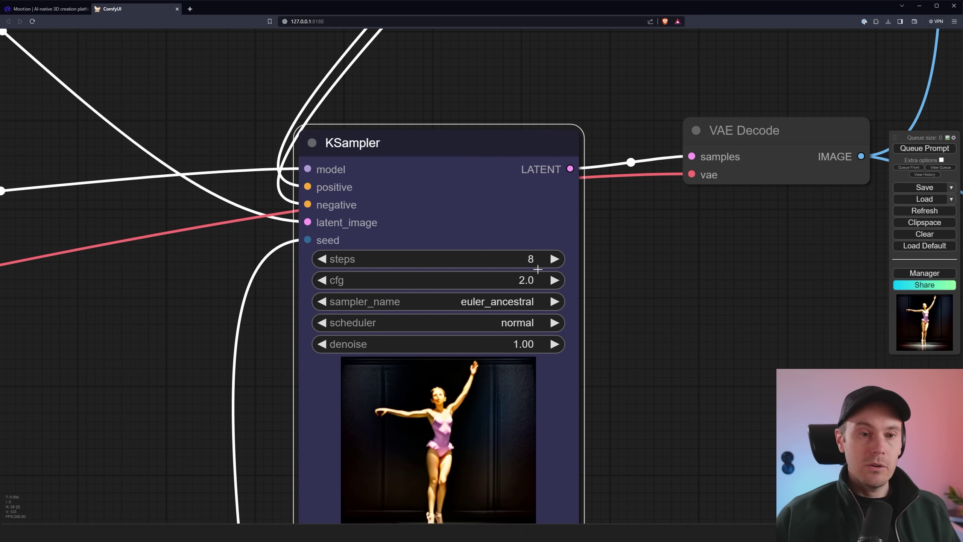
click(532, 259)
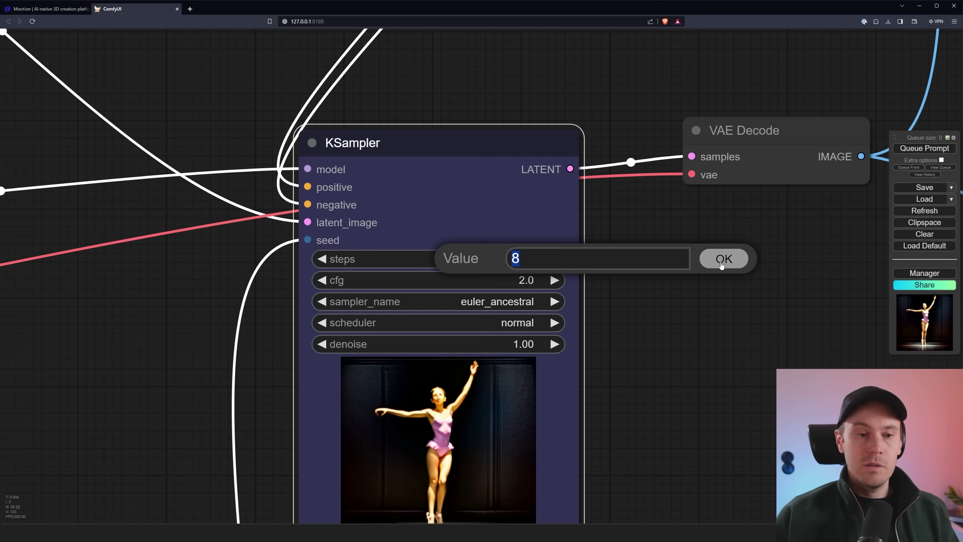
text(30)
click(722, 258)
click(528, 278)
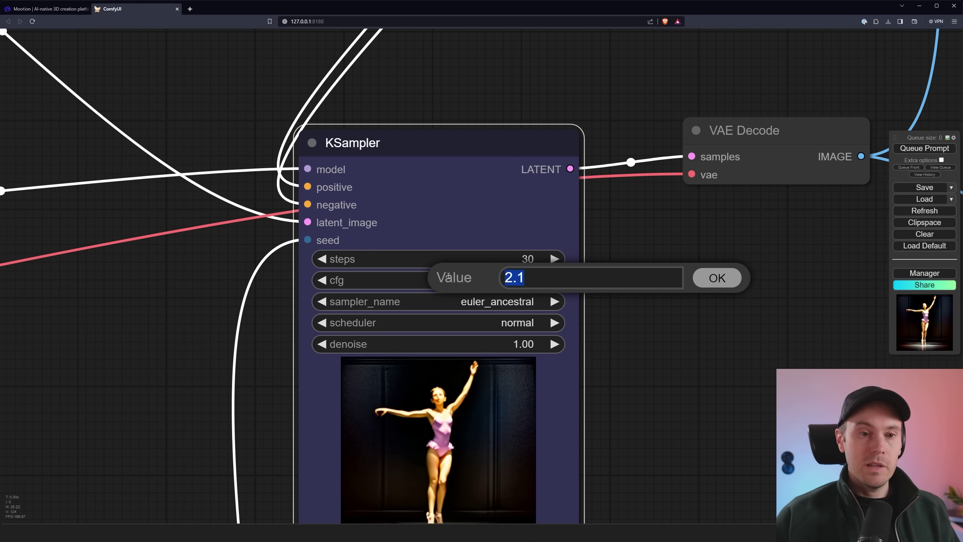
text(7)
key(Return)
- Delete the LCM LoRA node and connect Load Checkpoint MODEL to the AnimateDiff Loader model input
scroll(193, 252, down, 10)
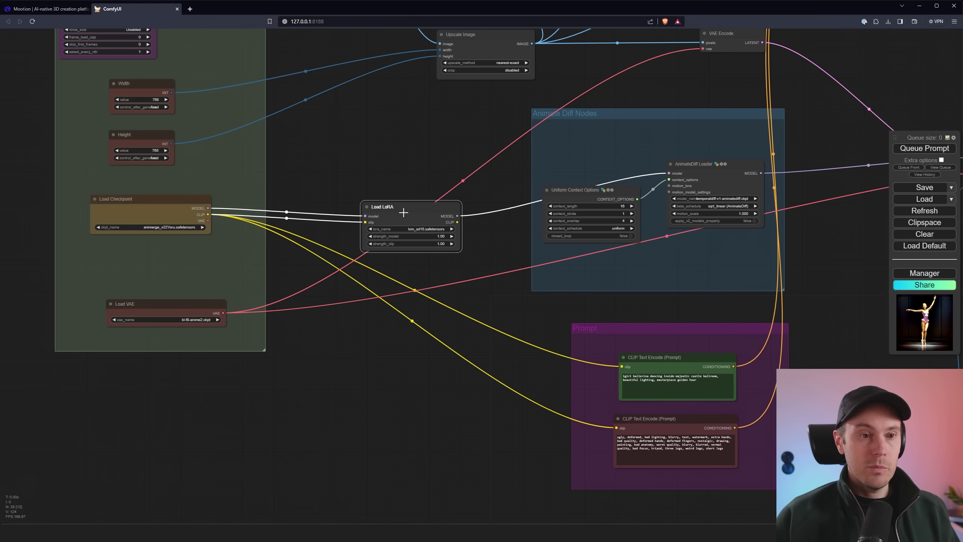
right_click(401, 202)
click(415, 460)
drag(208, 208, 669, 173)
- Set frame_load_cap on the Load Video (Upload) node to 20 frames
drag(281, 179, 223, 318)
scroll(305, 159, up, 5)
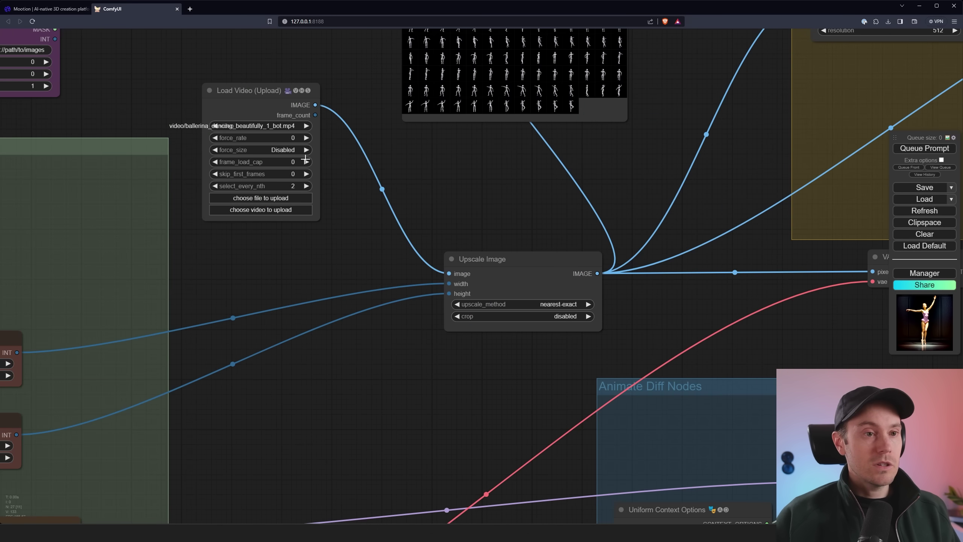
drag(300, 162, 307, 162)
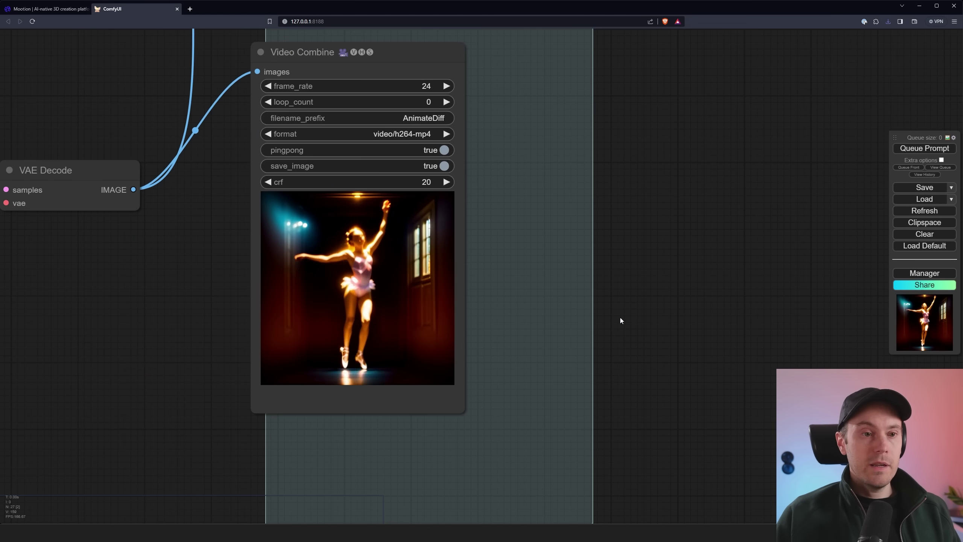
scroll(621, 318, down, 1)
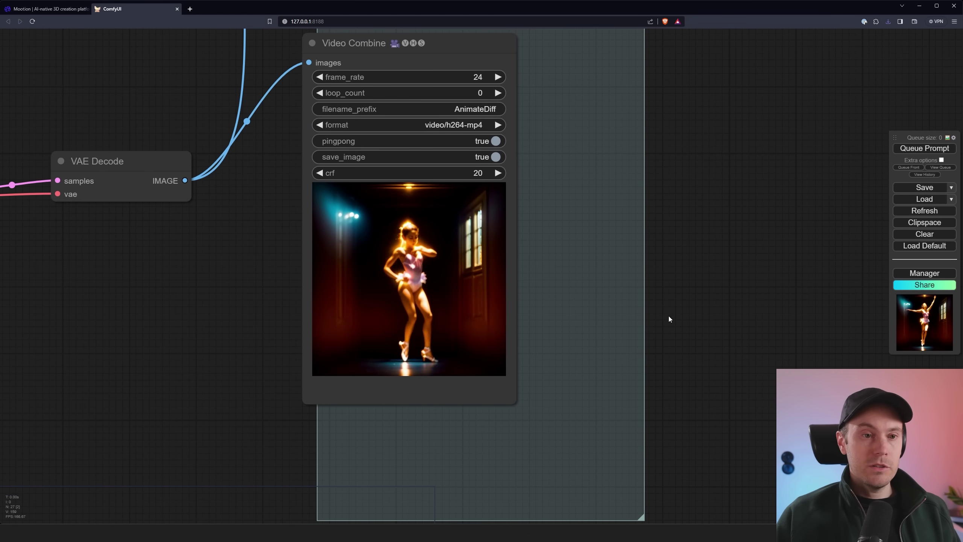